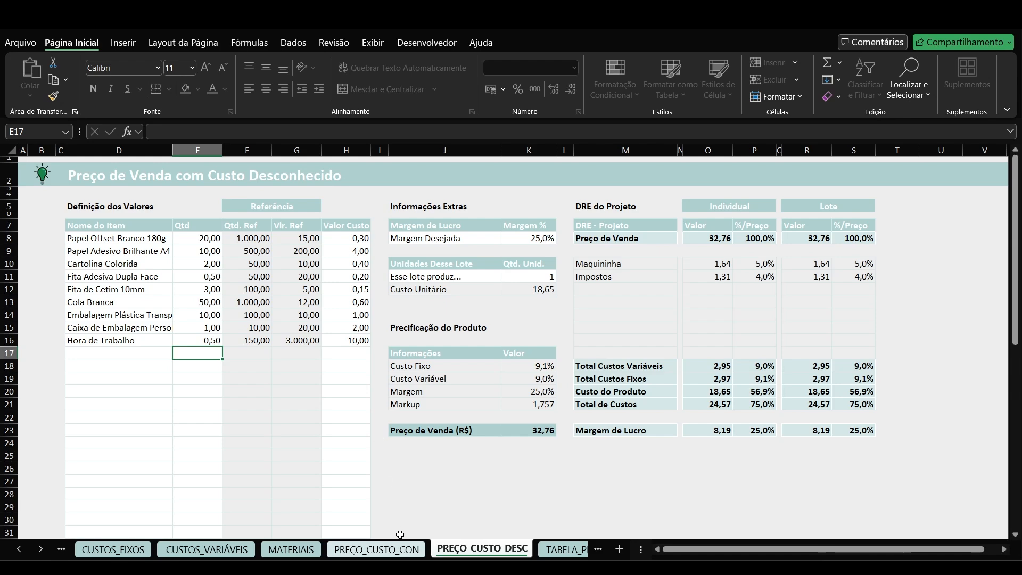
# Review the known-cost and unknown-cost pricing sheets along with the fixed costs, variable costs and materials sheets that feed them
pyautogui.click(404, 548)
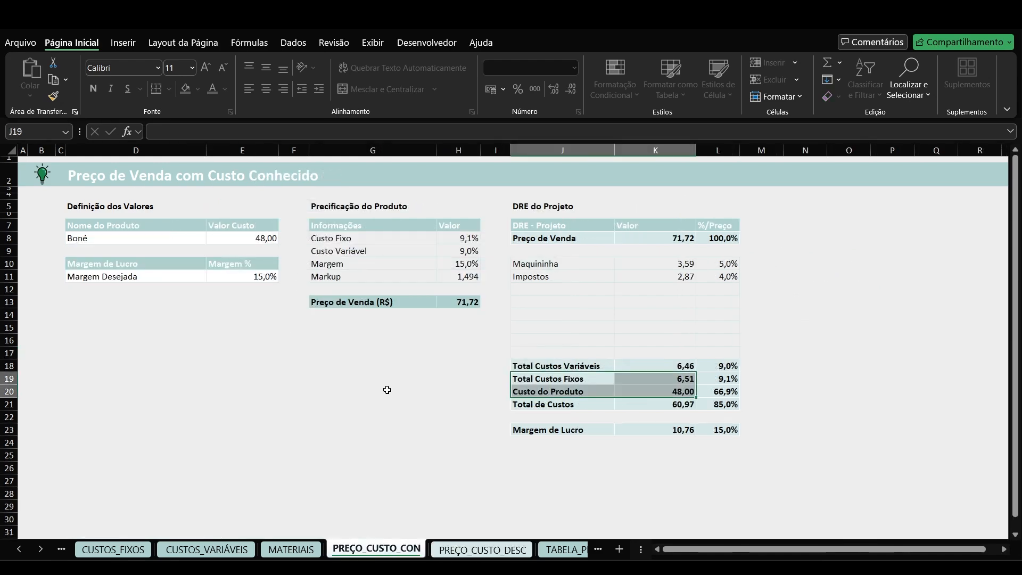
pyautogui.click(495, 547)
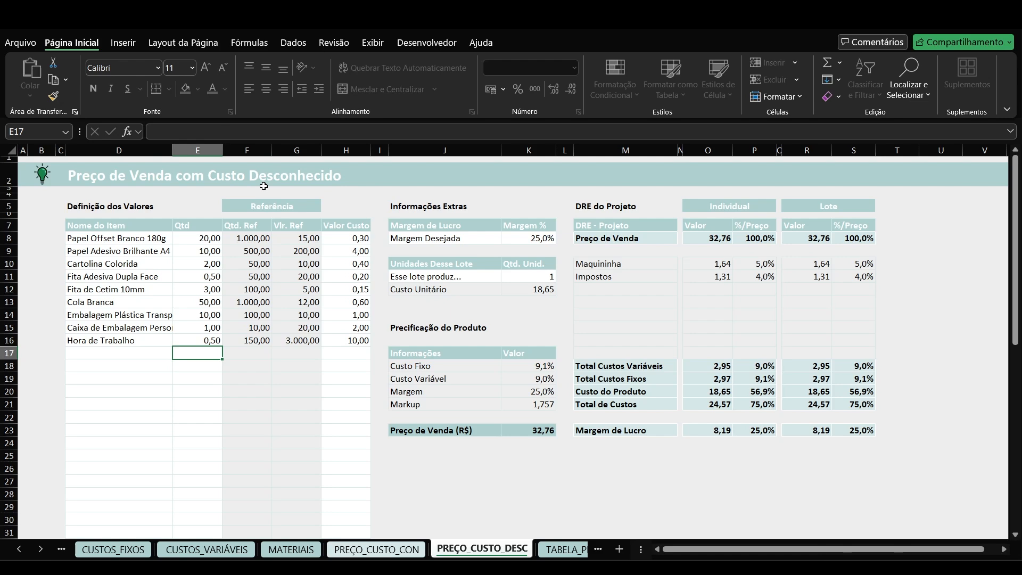
pyautogui.moveTo(155, 238); pyautogui.dragTo(193, 351)
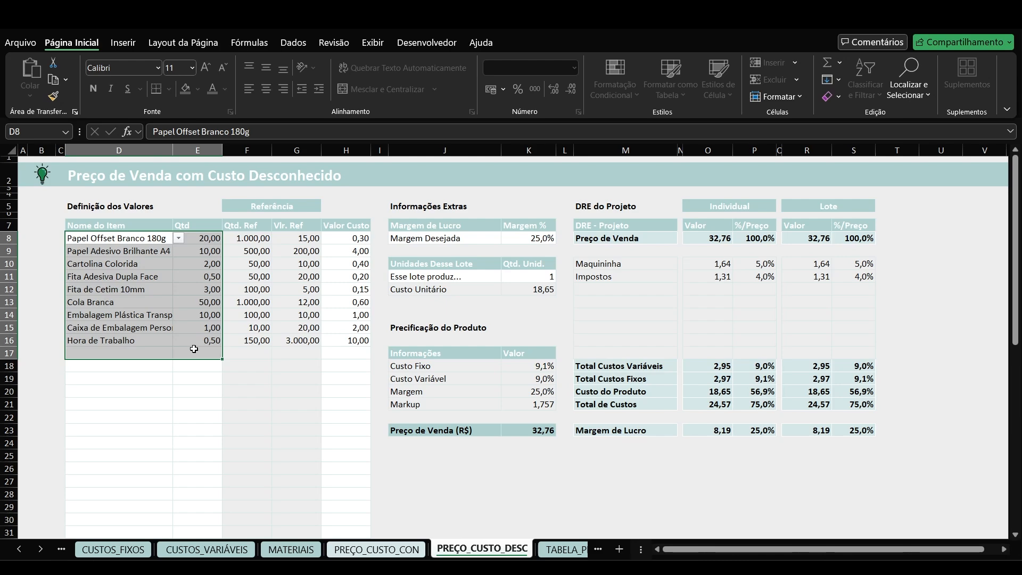
pyautogui.click(132, 553)
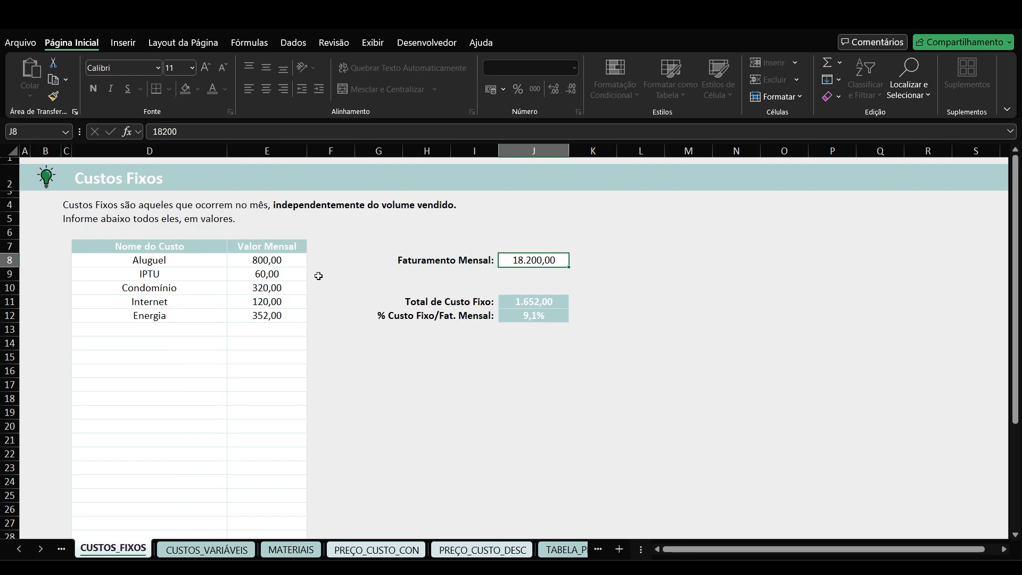
pyautogui.click(215, 549)
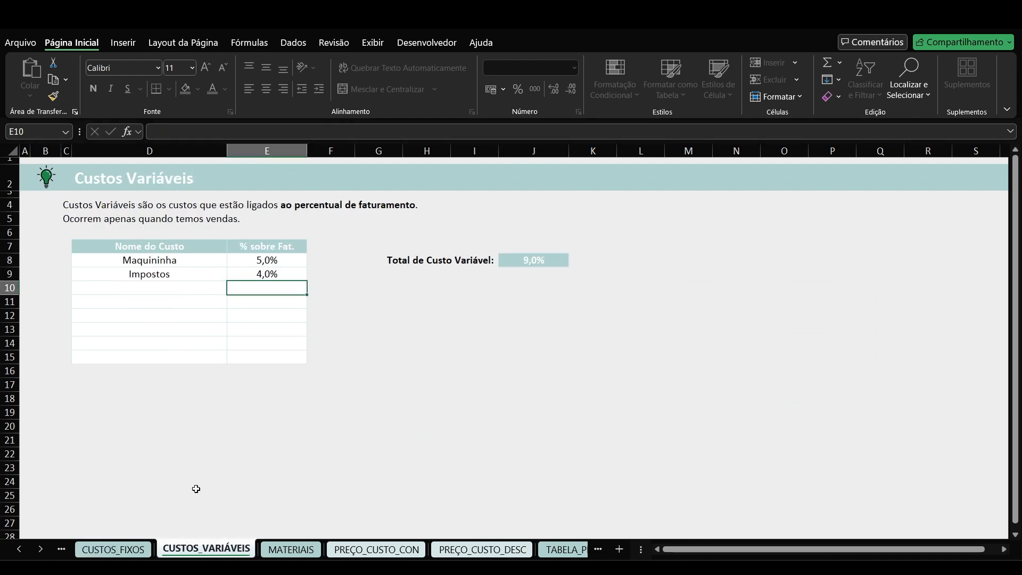
pyautogui.click(291, 548)
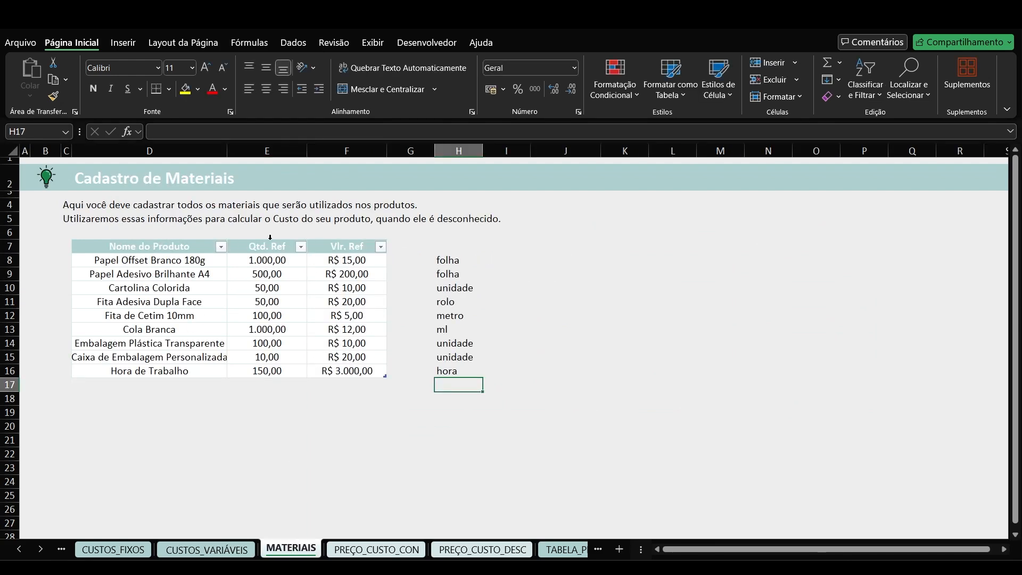
pyautogui.moveTo(343, 261); pyautogui.dragTo(350, 365)
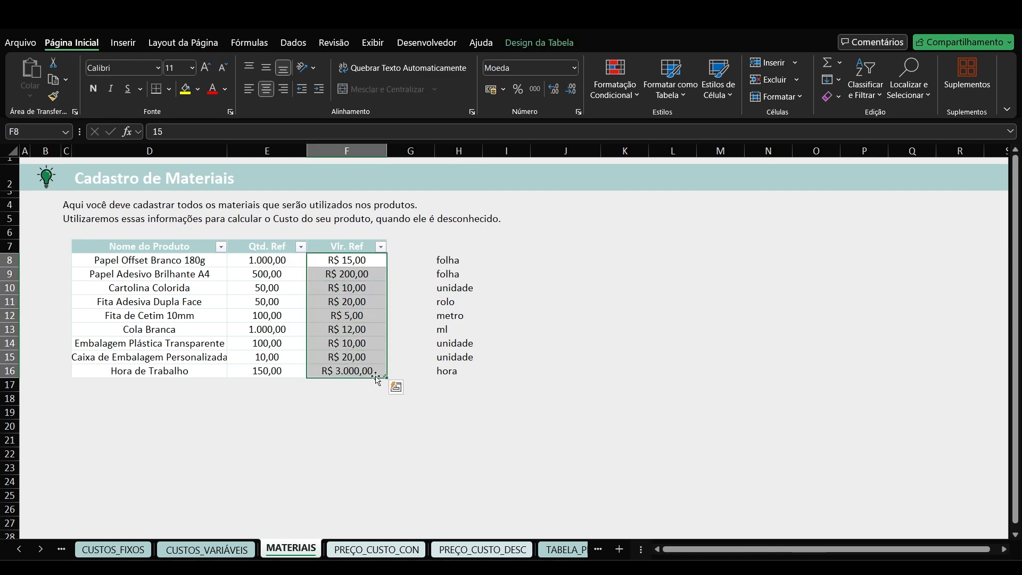
pyautogui.click(491, 550)
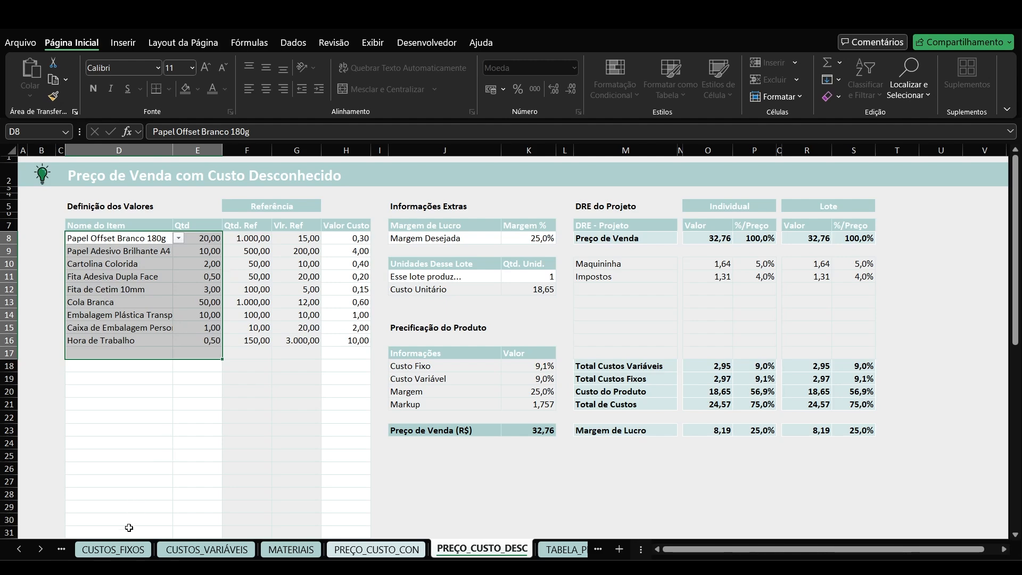
# Examine the cost list and the monthly revenue value on the CUSTOS_FIXOS sheet
pyautogui.click(133, 543)
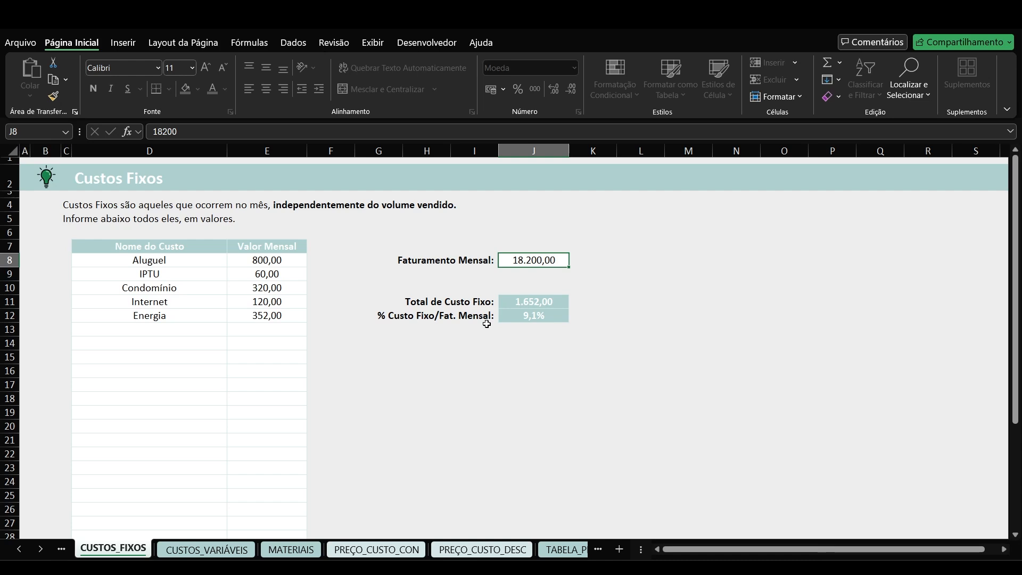
pyautogui.moveTo(203, 260); pyautogui.dragTo(270, 378)
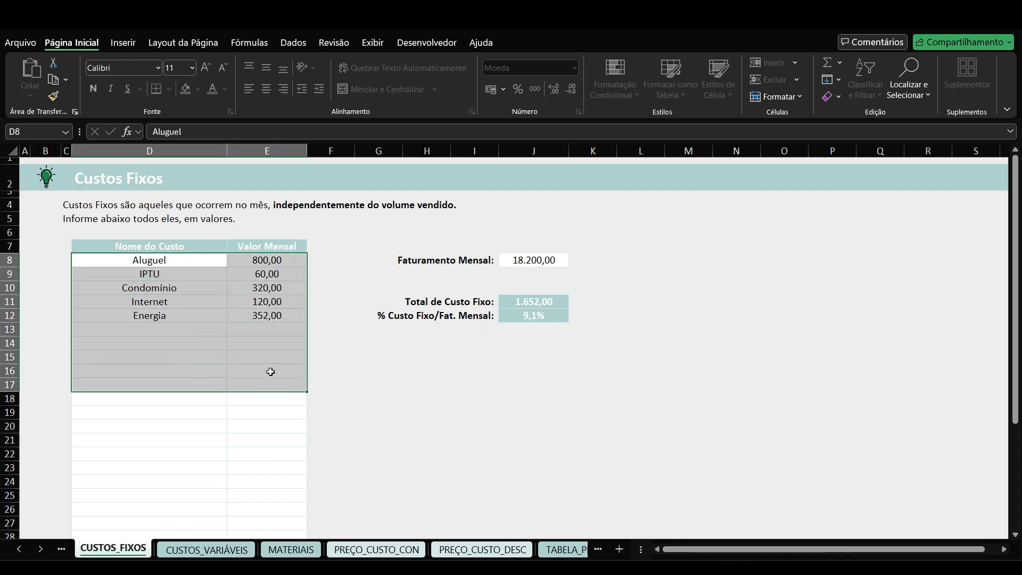
pyautogui.click(523, 258)
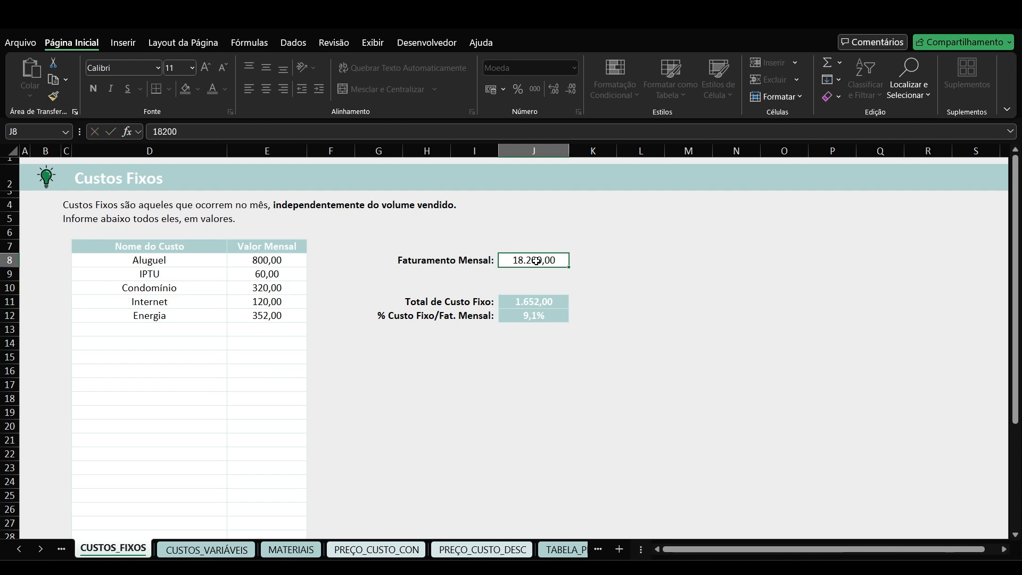
# Try adding a "Salários e Encargos" fixed cost with monthly value 4000 below Energia, and clear the entry again
pyautogui.moveTo(203, 326); pyautogui.dragTo(238, 326)
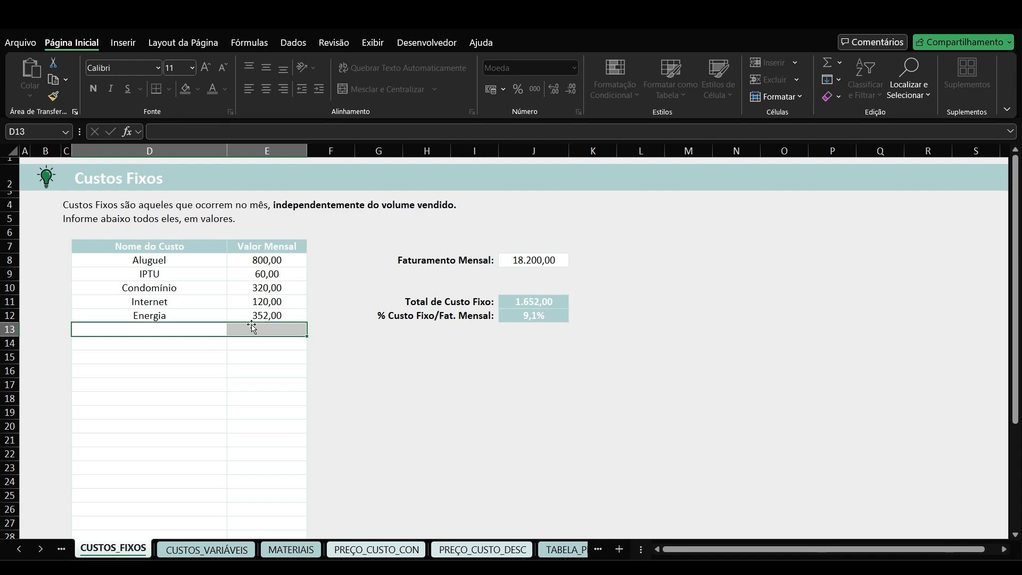
pyautogui.press('Left')
pyautogui.press('Right')
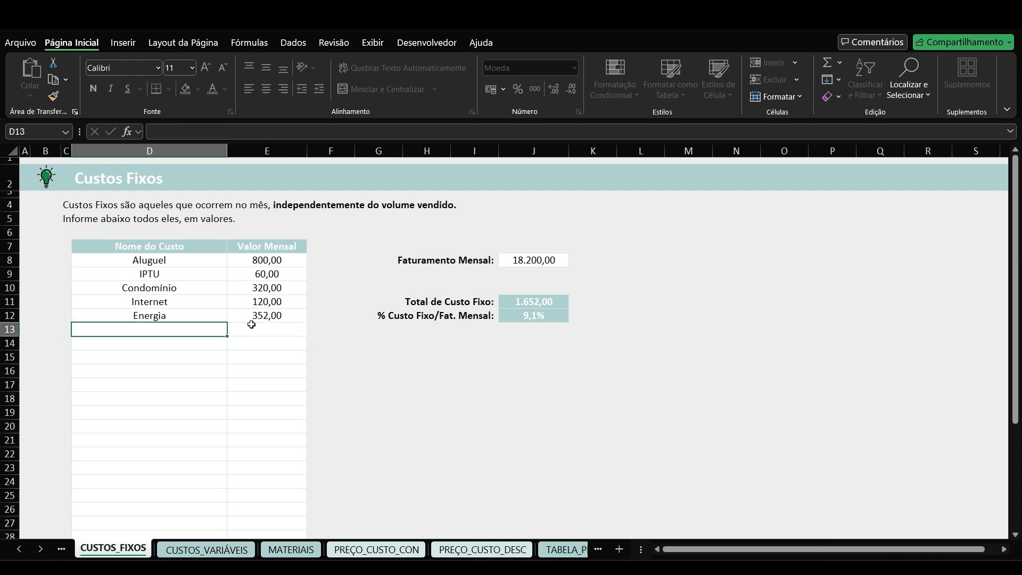
pyautogui.write('Salários e Encargos')
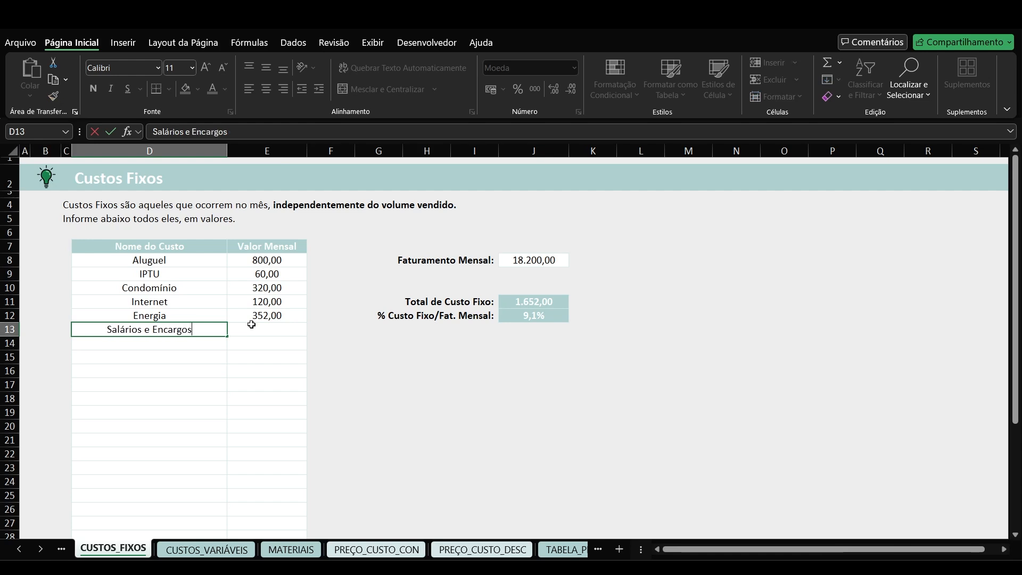
pyautogui.press('Tab')
pyautogui.write('4000')
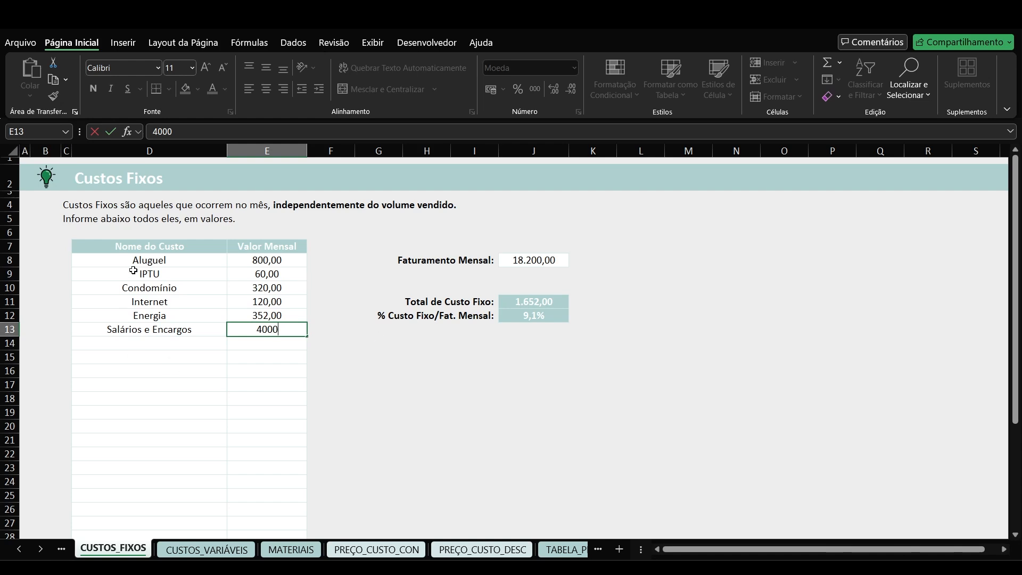
pyautogui.press('Escape')
pyautogui.press('Left')
pyautogui.press('Delete')
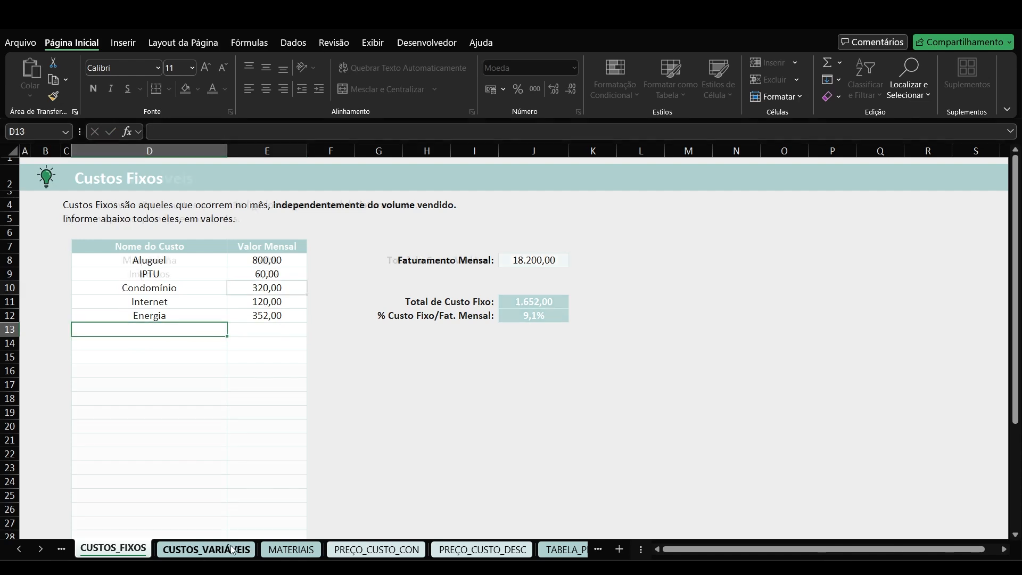
# Examine the Maquininha and Impostos entries and the revenue percentage column on the CUSTOS_VARIÁVEIS sheet
pyautogui.click(210, 549)
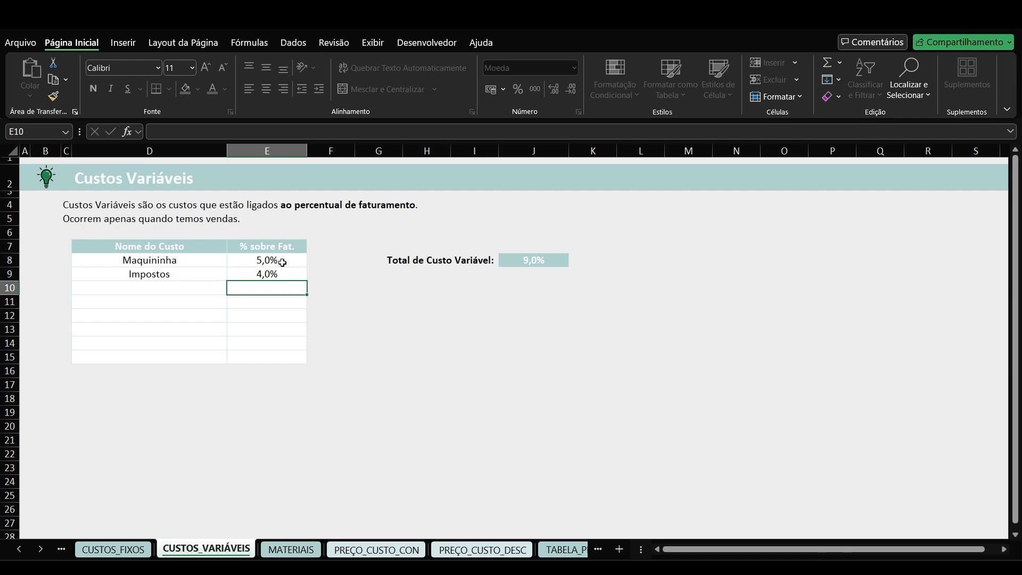
pyautogui.click(226, 261)
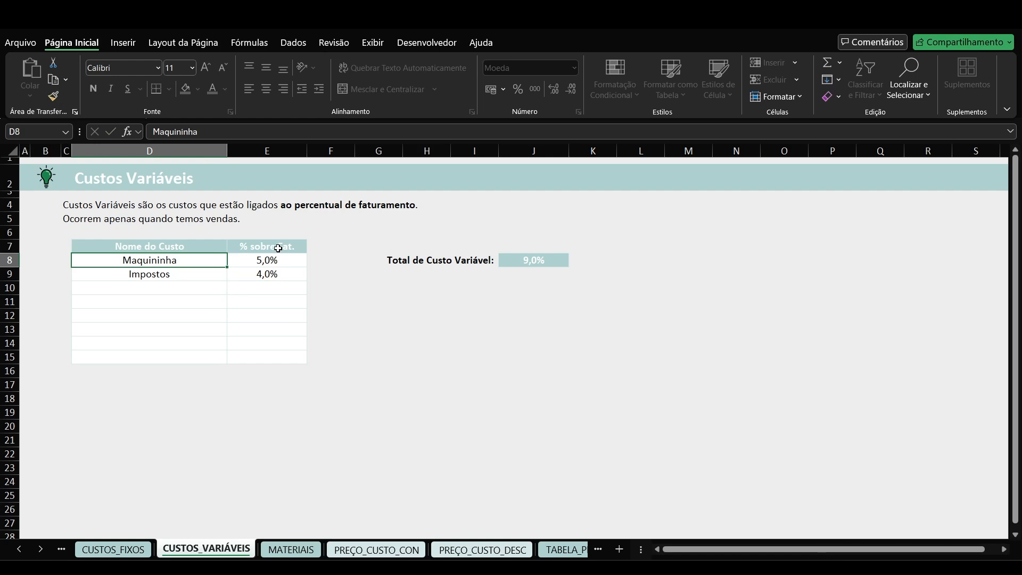
pyautogui.press('Down')
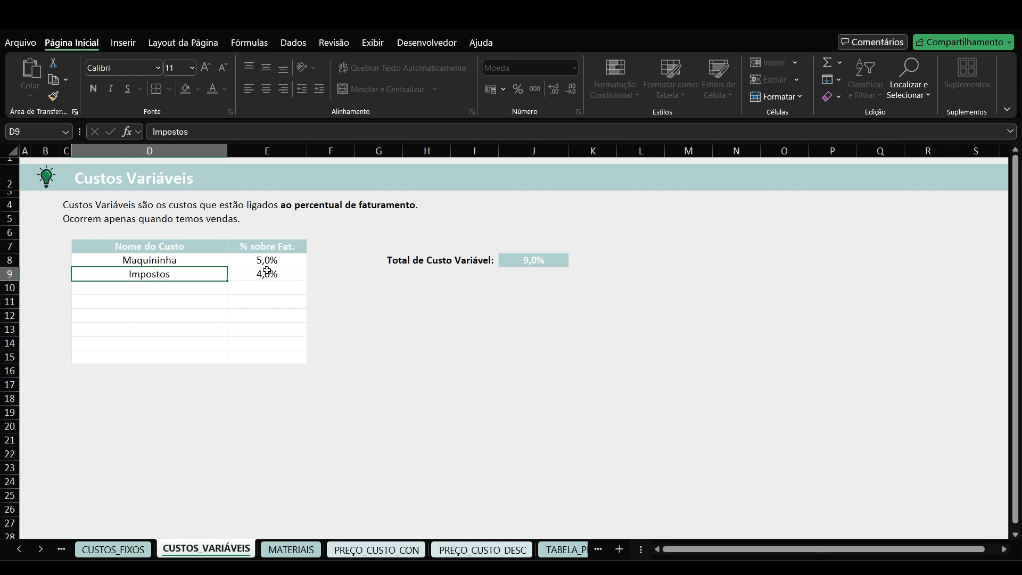
pyautogui.moveTo(264, 255); pyautogui.dragTo(274, 353)
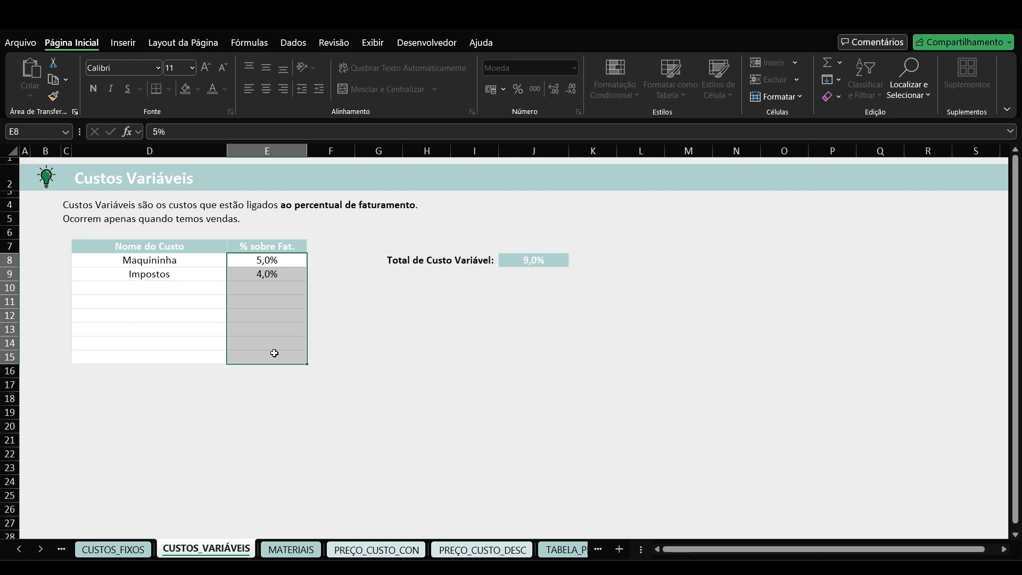
# Compare the unknown-cost pricing items with the MATERIAIS register, and inspect the Cartolina Colorida, Fita de Cetim, Cola Branca and Hora de Trabalho rows
pyautogui.click(293, 548)
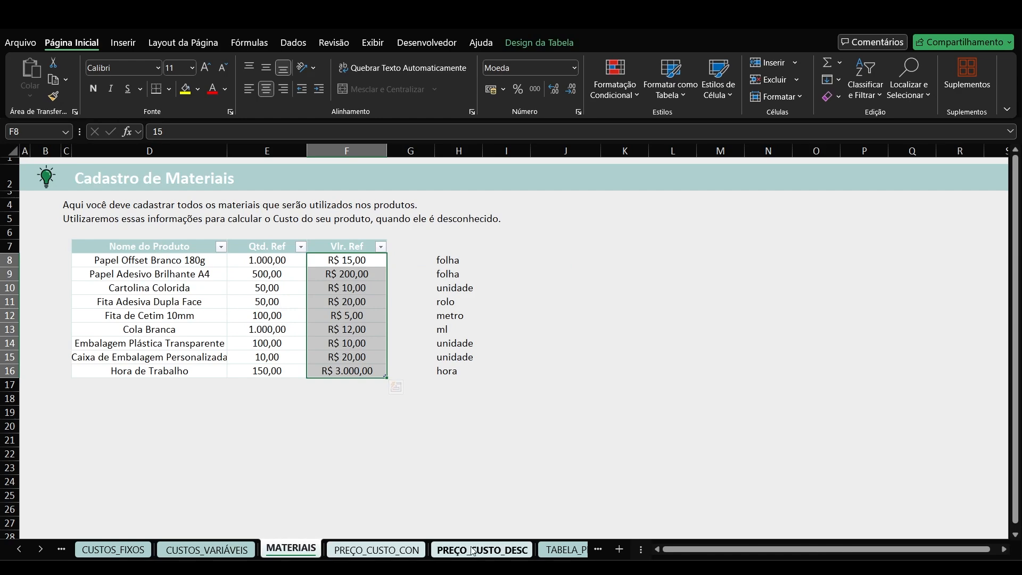
pyautogui.click(472, 550)
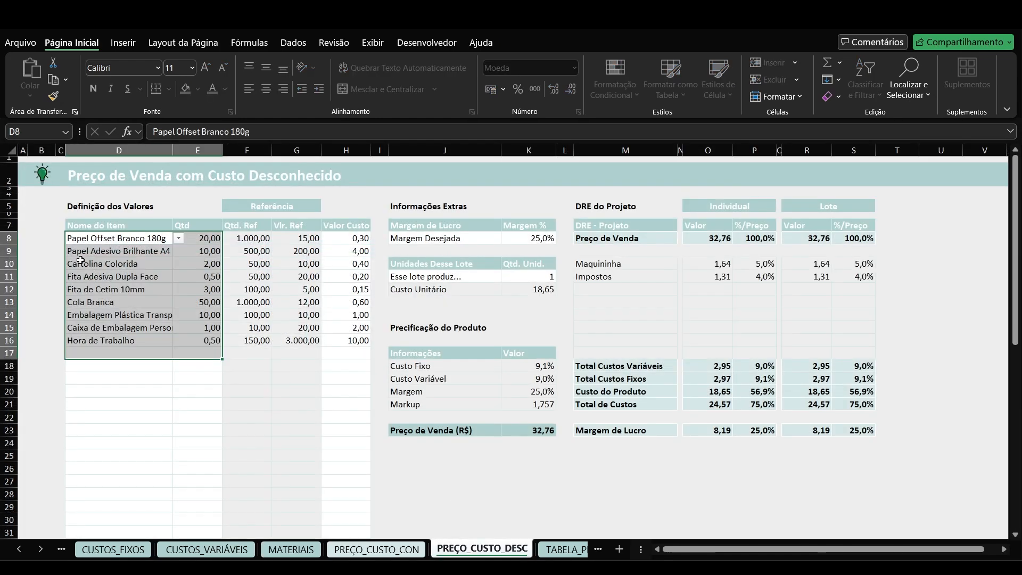
pyautogui.click(280, 551)
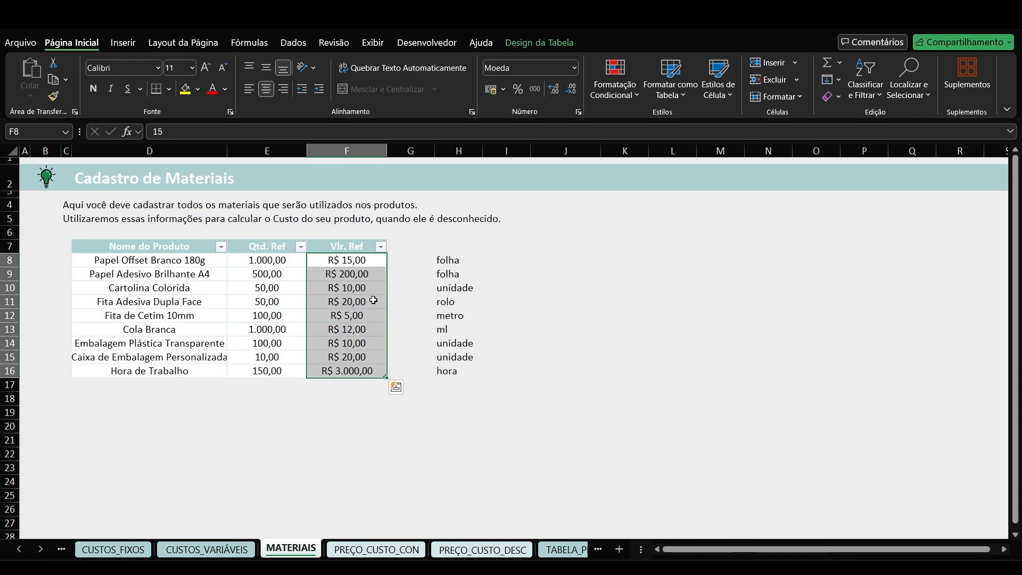
pyautogui.click(174, 283)
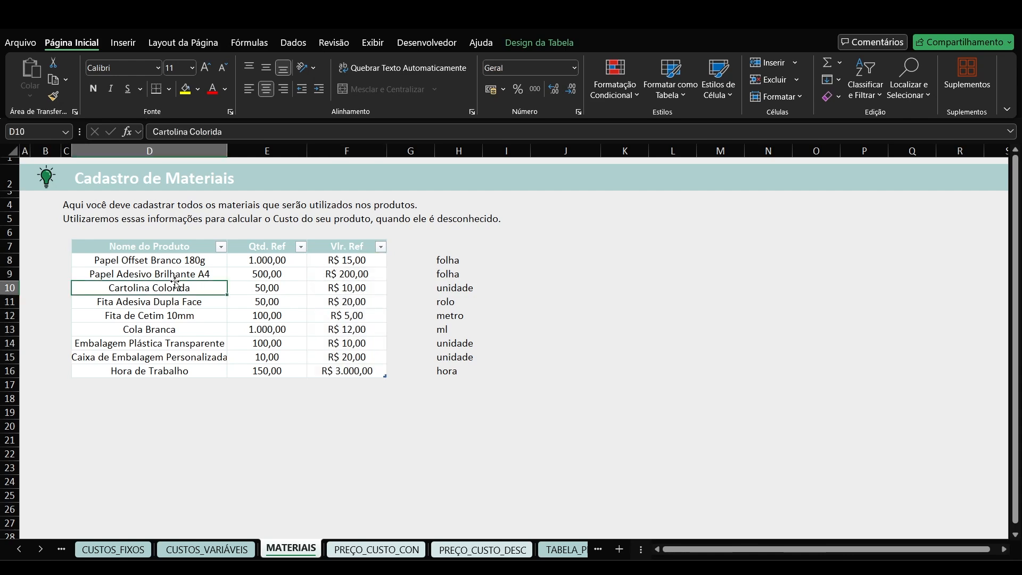
pyautogui.click(186, 332)
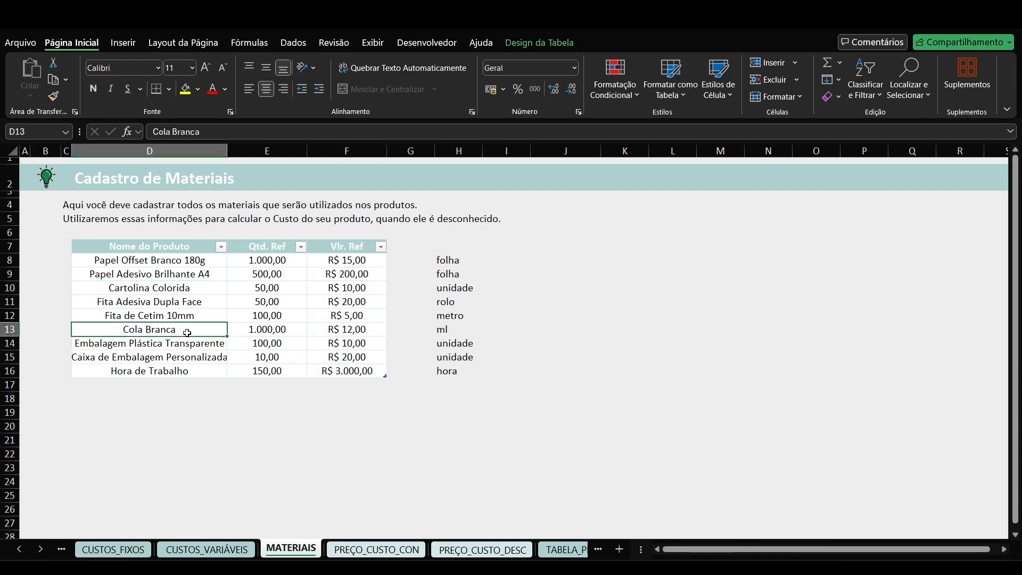
pyautogui.click(203, 372)
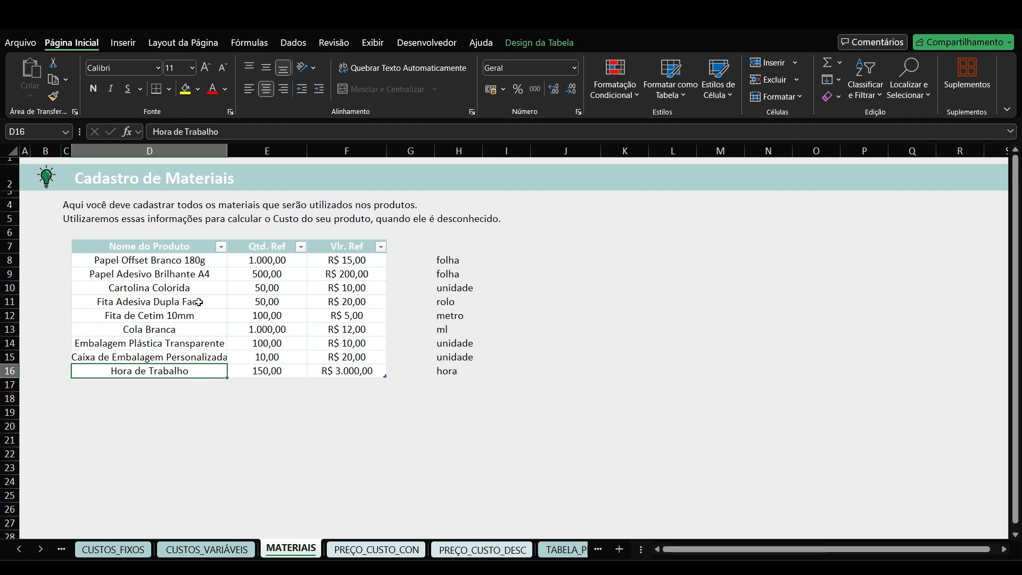
pyautogui.moveTo(194, 287); pyautogui.dragTo(345, 287)
pyautogui.moveTo(175, 316); pyautogui.dragTo(328, 315)
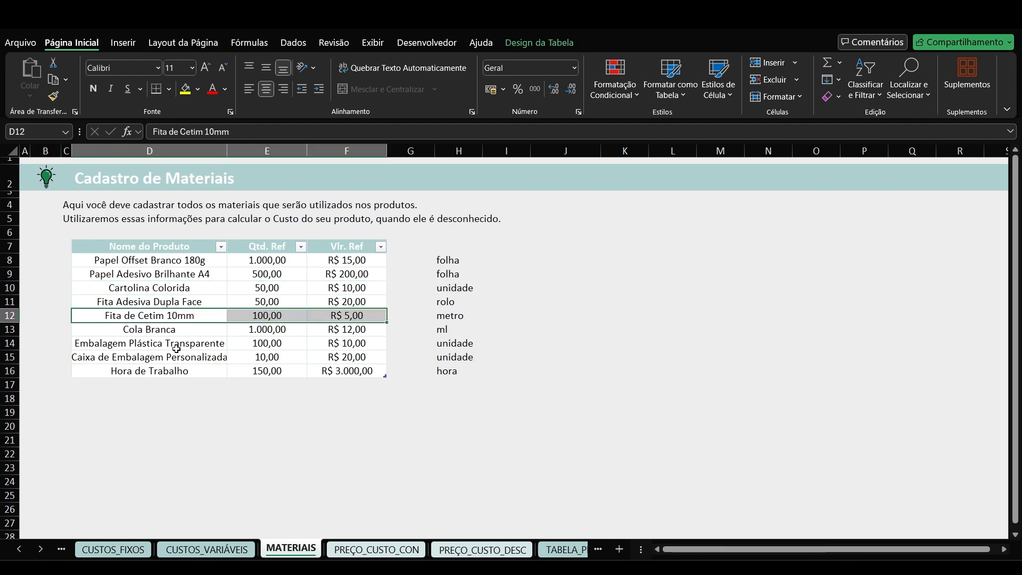
pyautogui.moveTo(170, 329); pyautogui.dragTo(346, 329)
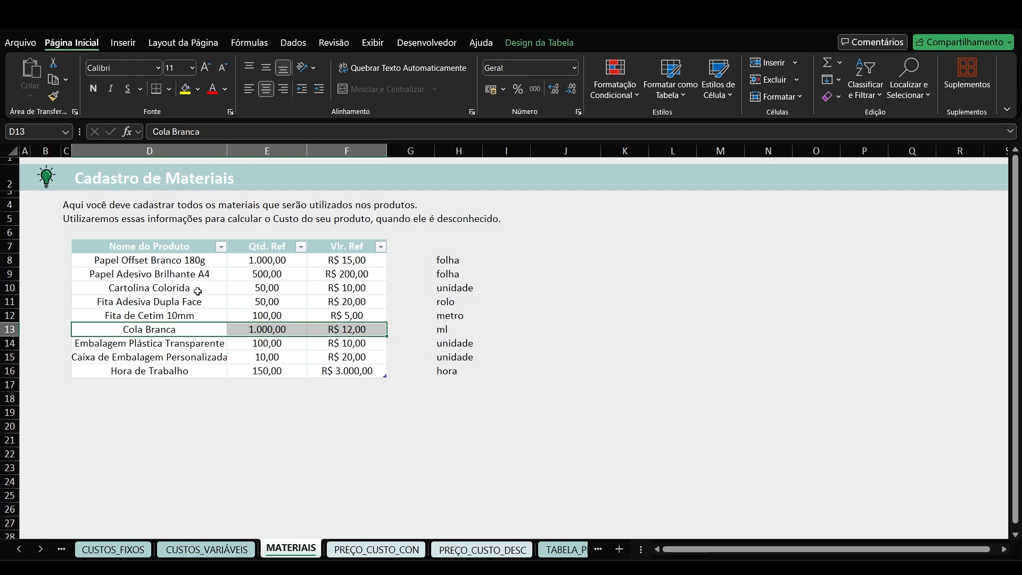
pyautogui.moveTo(187, 287); pyautogui.dragTo(326, 287)
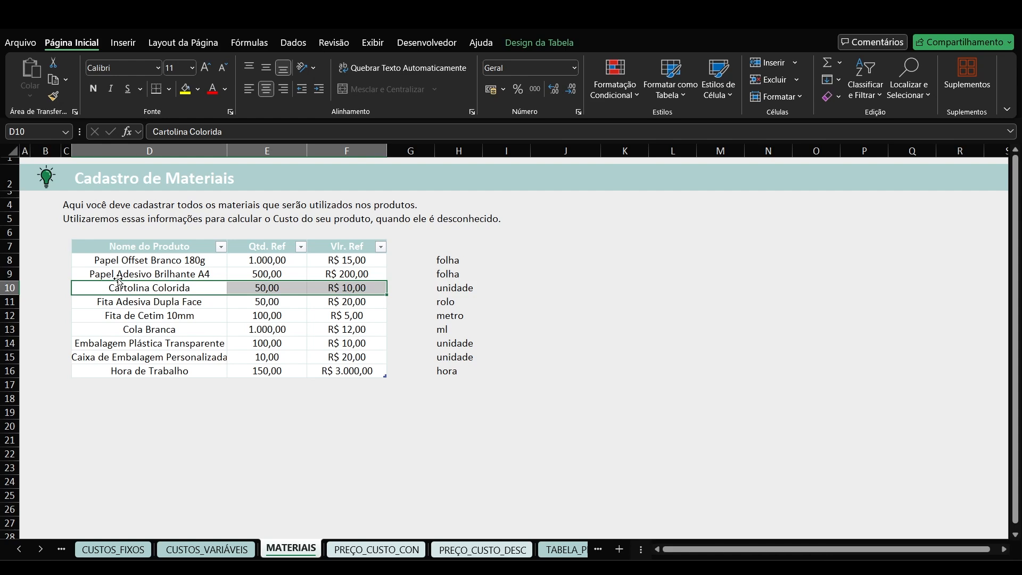
# Examine the reference quantity and reference value columns of the materials table, including the Cartolina Colorida entry
pyautogui.moveTo(268, 245); pyautogui.dragTo(279, 285)
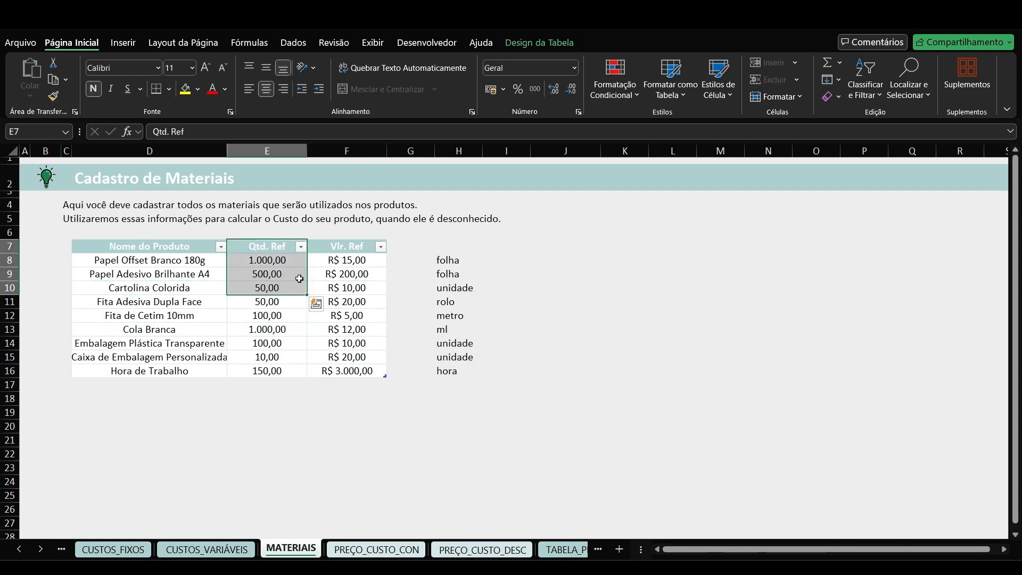
pyautogui.click(343, 248)
pyautogui.moveTo(358, 262); pyautogui.dragTo(349, 287)
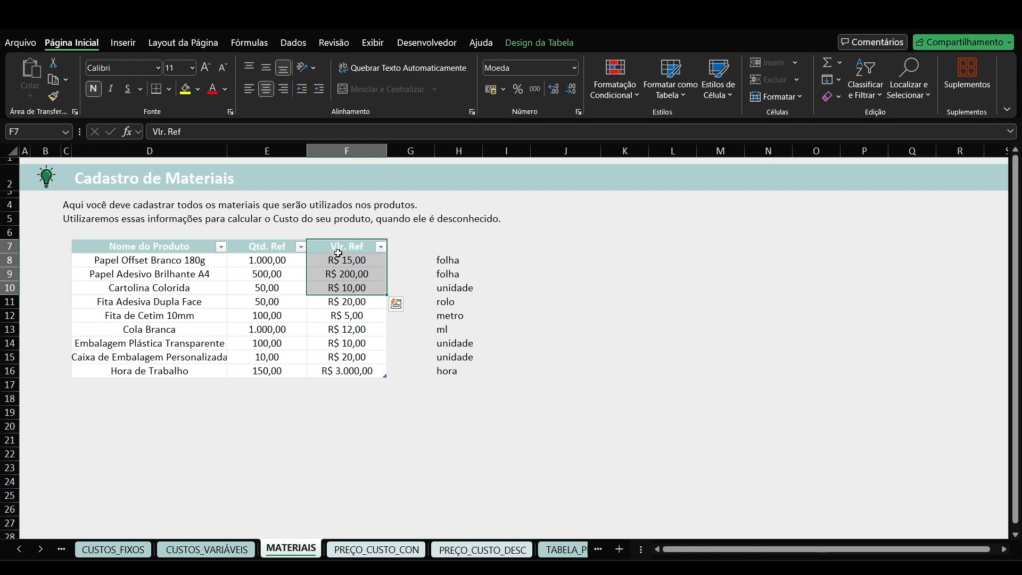
pyautogui.click(244, 246)
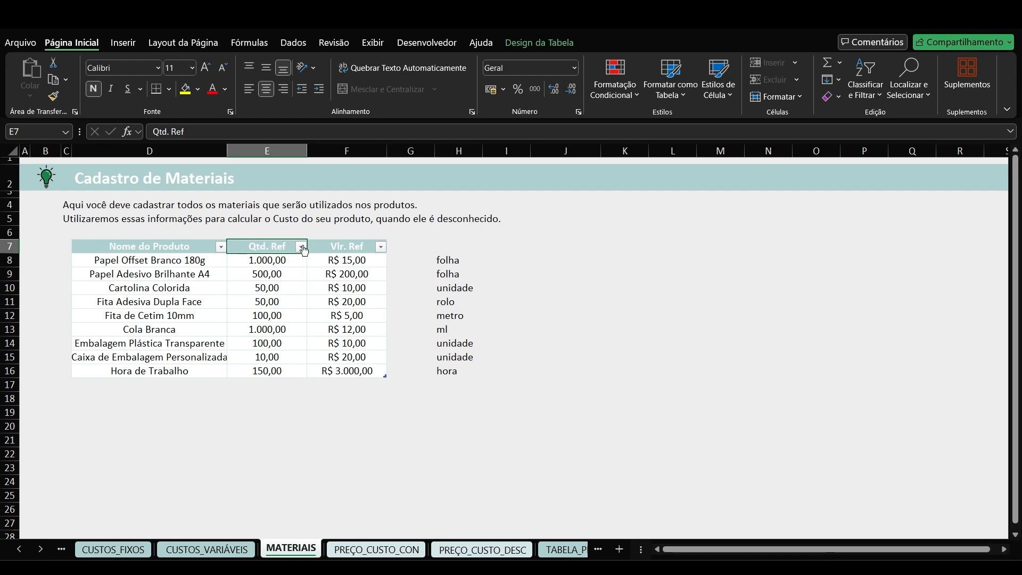
pyautogui.click(321, 244)
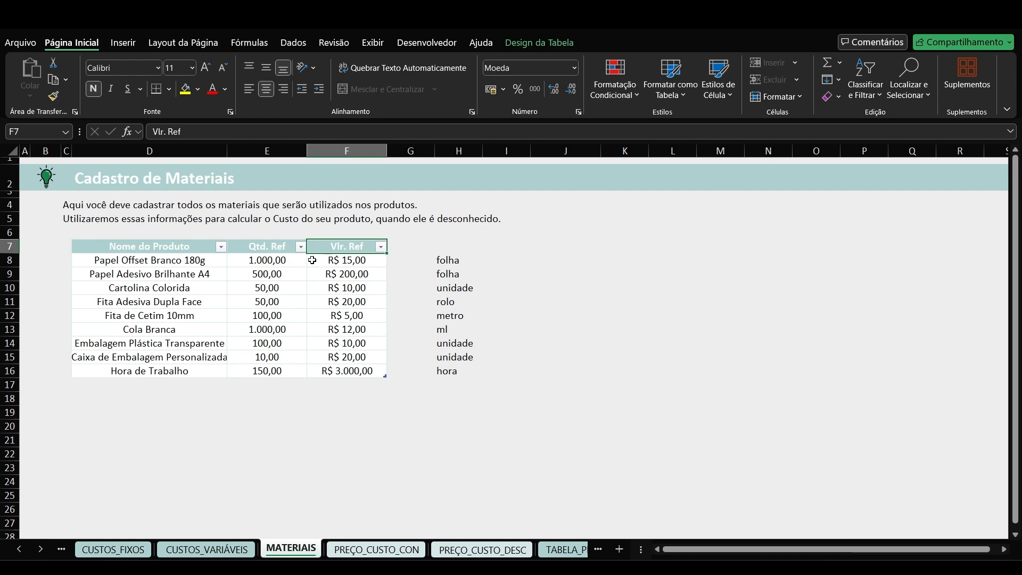
pyautogui.click(168, 288)
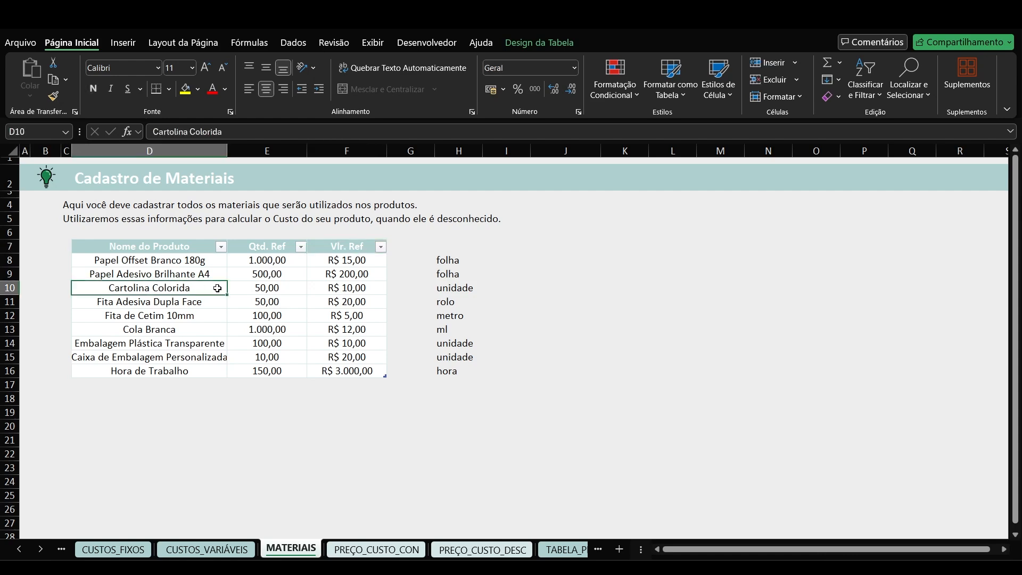
pyautogui.click(352, 288)
pyautogui.click(261, 287)
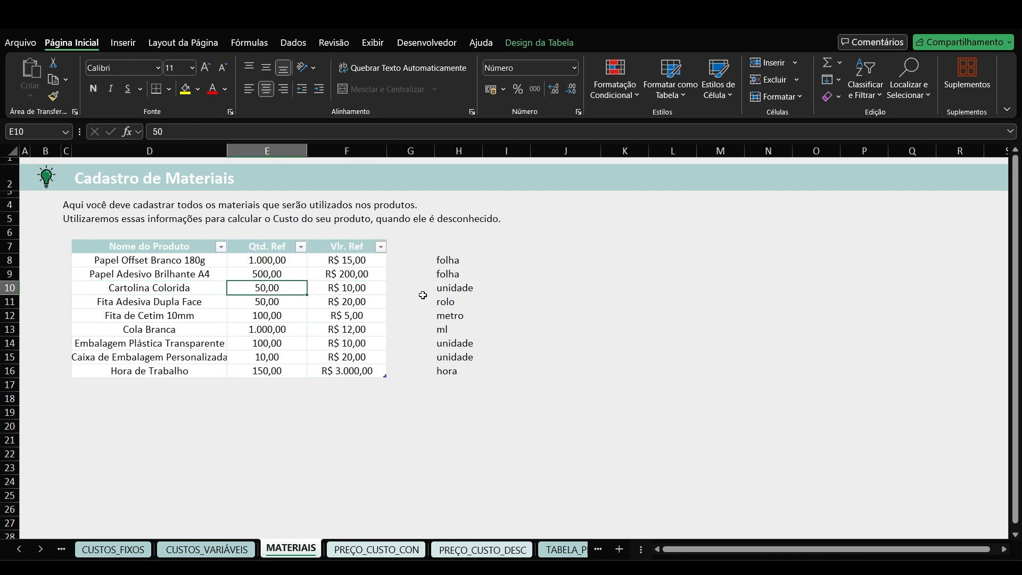
# Examine the units of measure noted beside the materials table, covering every row through Hora de Trabalho
pyautogui.click(469, 290)
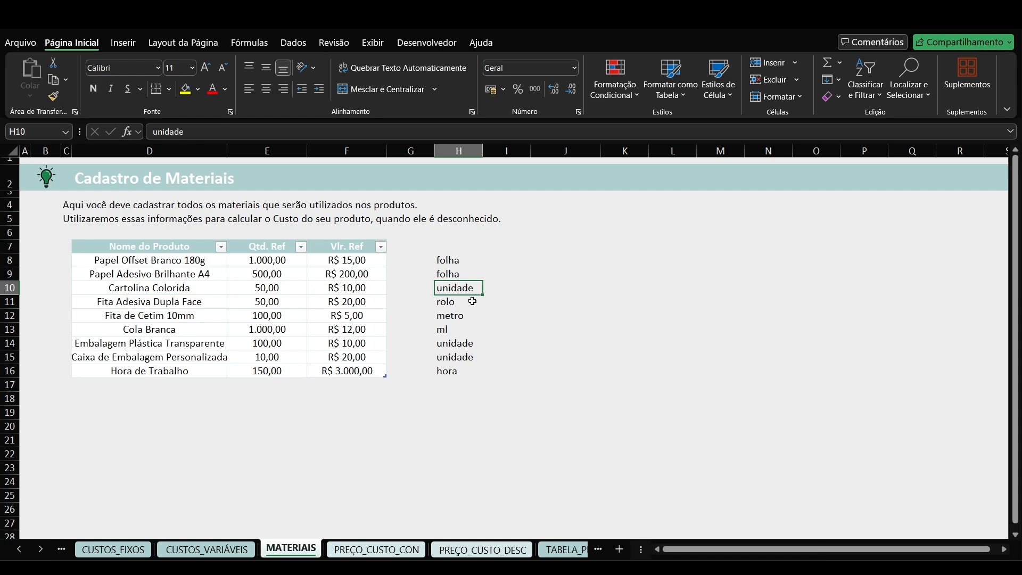
pyautogui.moveTo(470, 260); pyautogui.dragTo(467, 358)
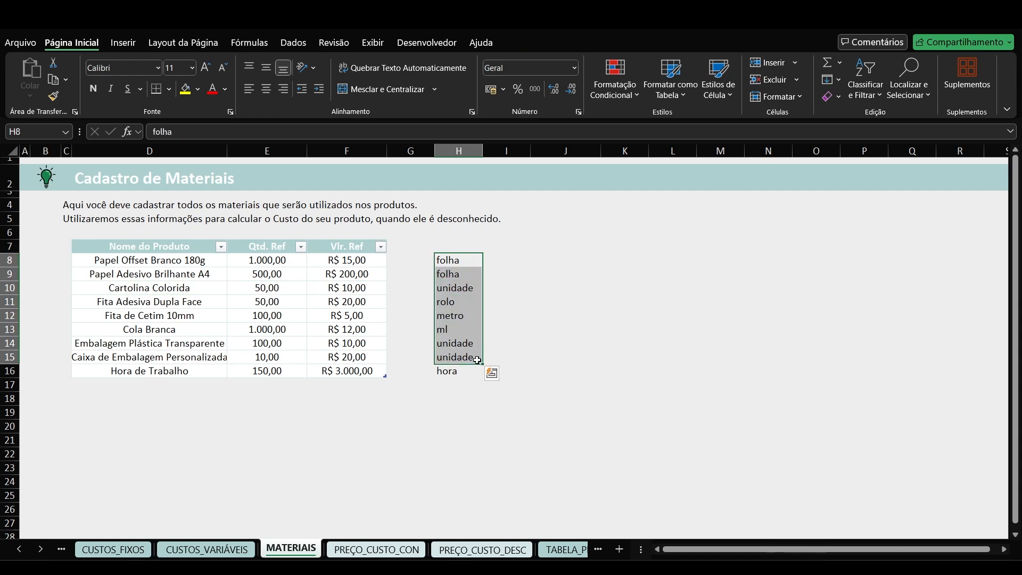
pyautogui.press('BackSpace')
pyautogui.press('Escape')
pyautogui.moveTo(471, 253)
pyautogui.mouseDown()
pyautogui.moveTo(462, 346)
pyautogui.moveTo(467, 237)
pyautogui.moveTo(468, 256)
pyautogui.mouseUp()
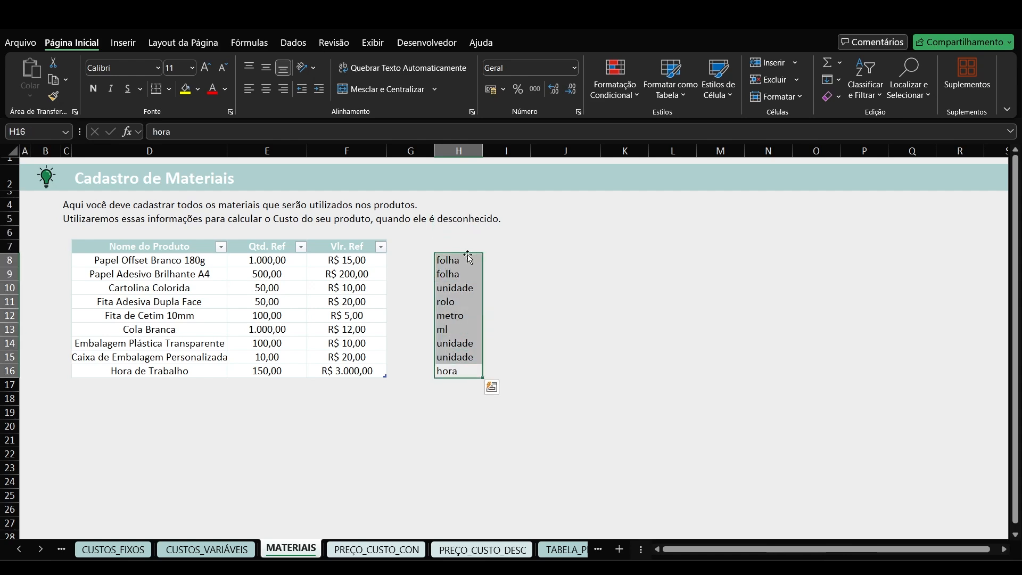
# Compare the reference quantity, unit of measure and reference value of the Cartolina Colorida and Cola Branca materials
pyautogui.click(436, 288)
pyautogui.click(287, 288)
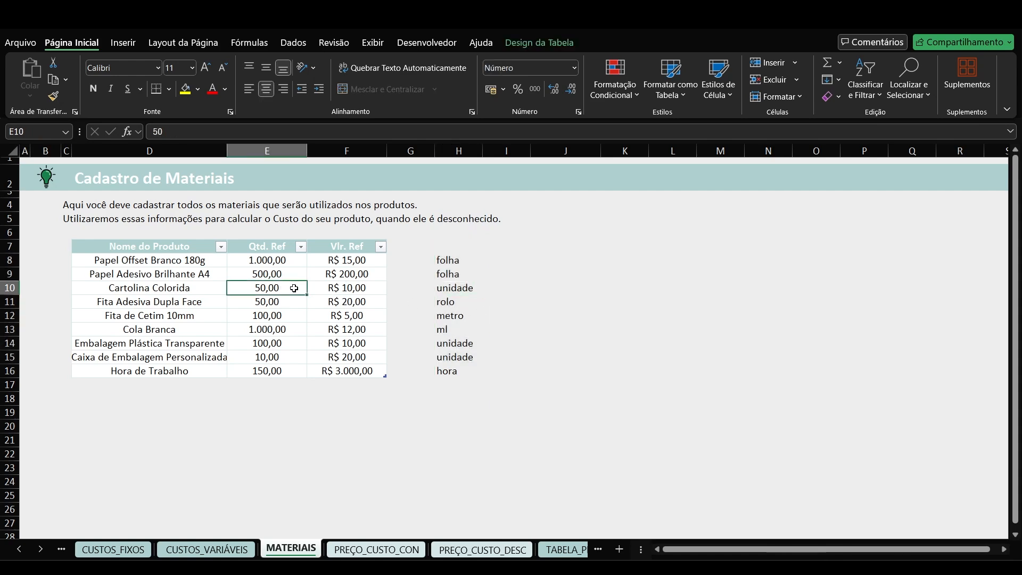
pyautogui.click(452, 287)
pyautogui.click(213, 291)
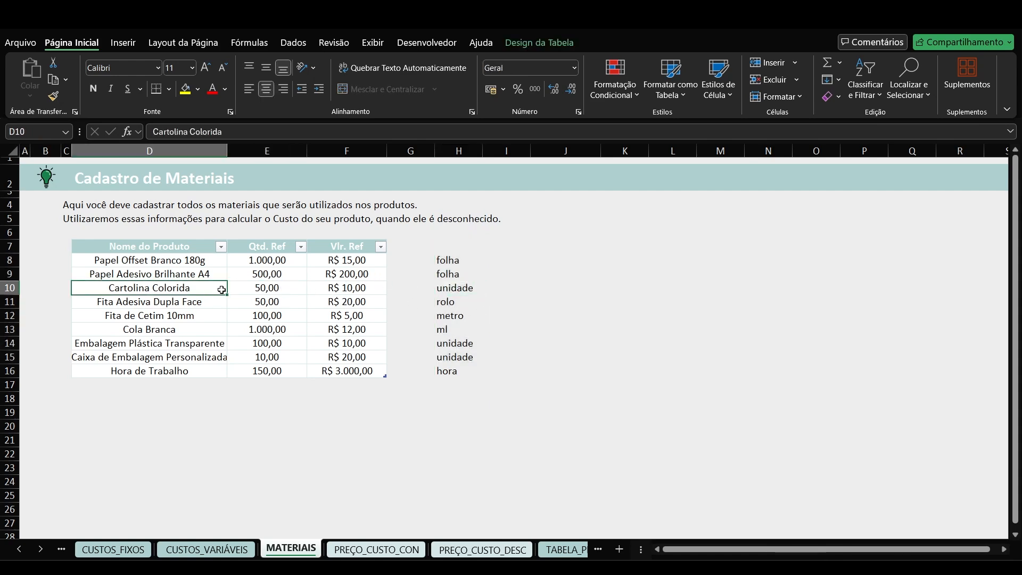
pyautogui.click(377, 290)
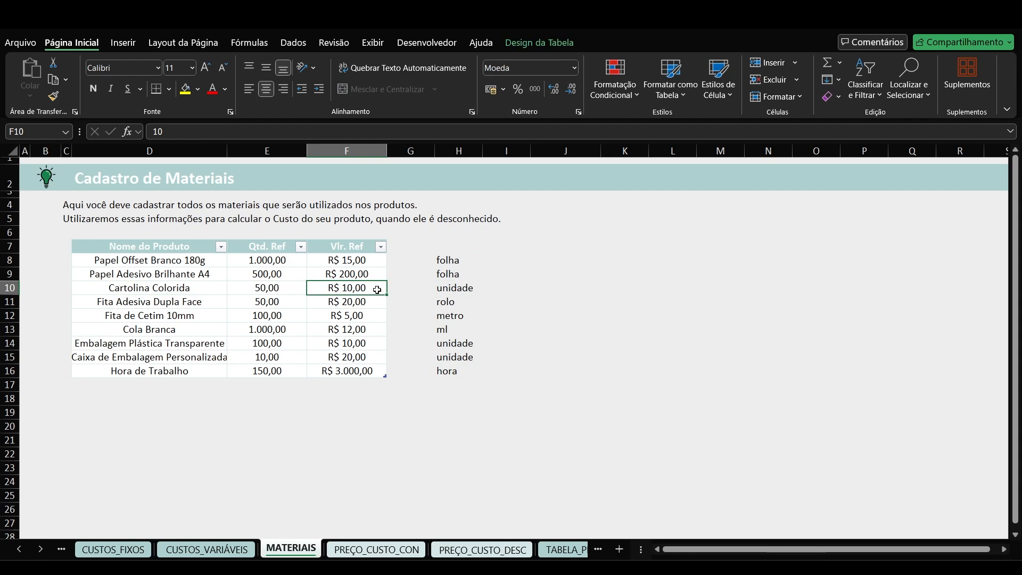
pyautogui.click(291, 333)
pyautogui.click(461, 333)
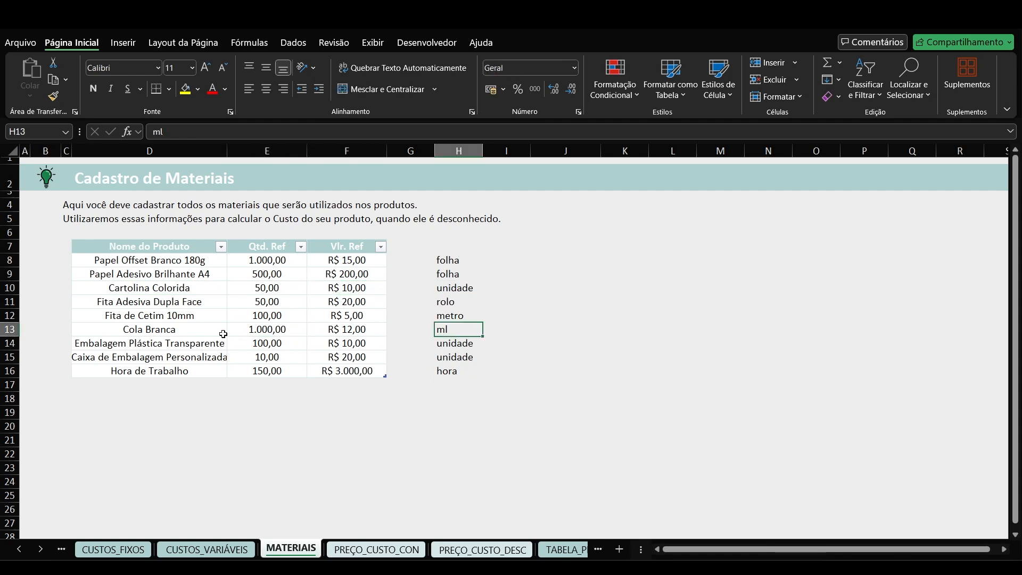
pyautogui.click(188, 327)
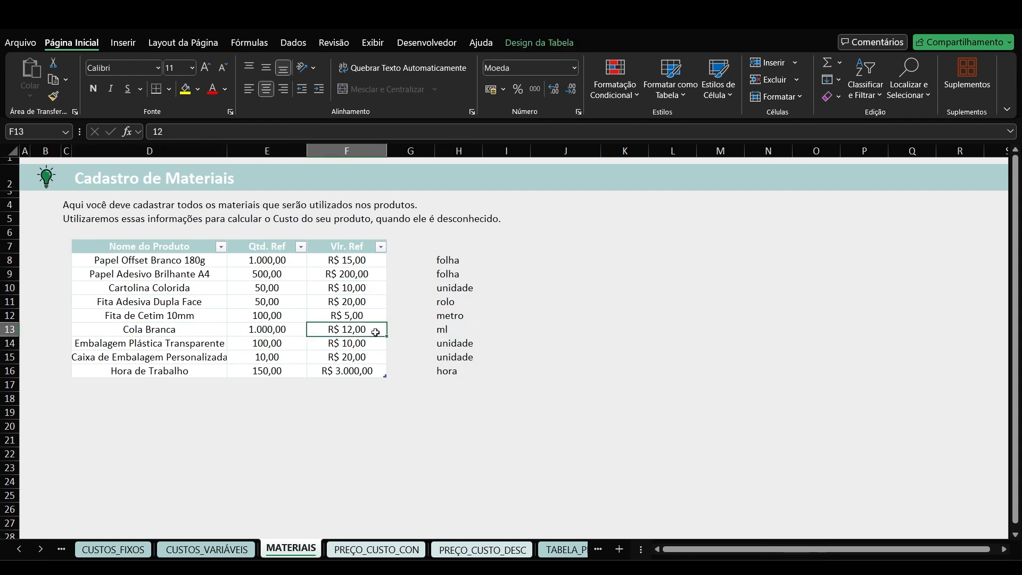
# Inspect the Hora de Trabalho quantity and unit, and check the fixed costs list on the CUSTOS_FIXOS sheet
pyautogui.click(275, 370)
pyautogui.click(450, 372)
pyautogui.click(179, 367)
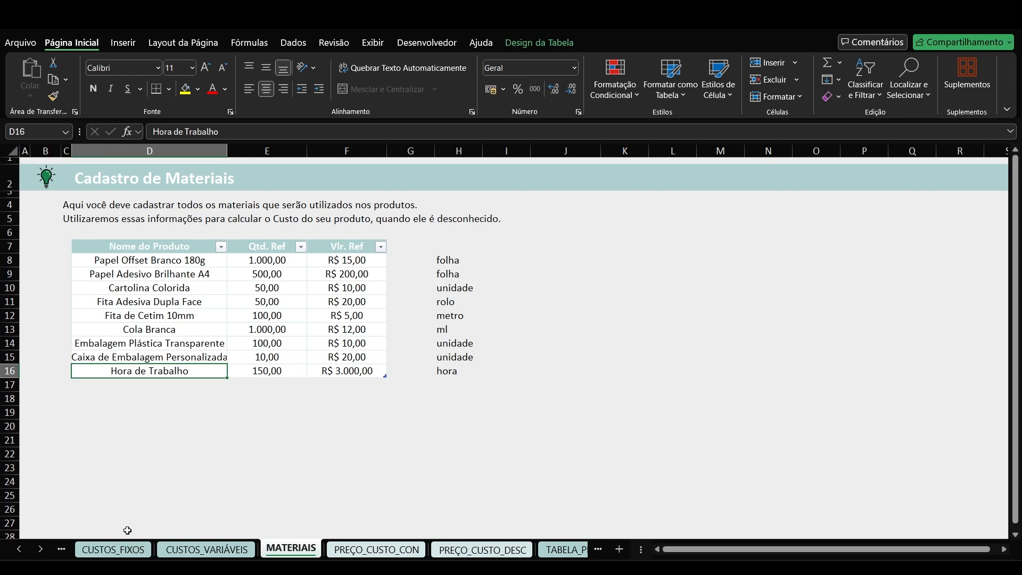
pyautogui.click(126, 549)
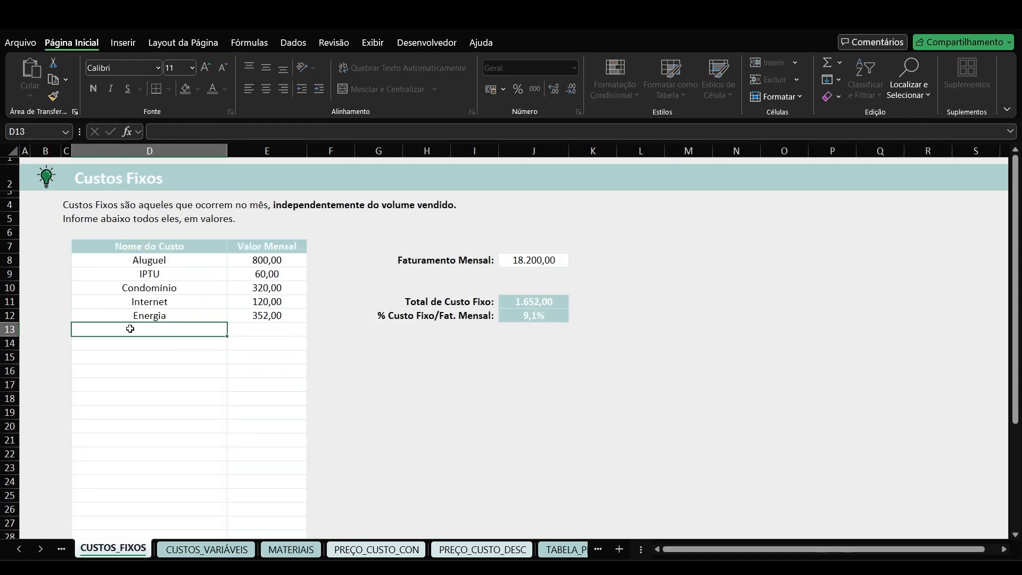
pyautogui.click(310, 551)
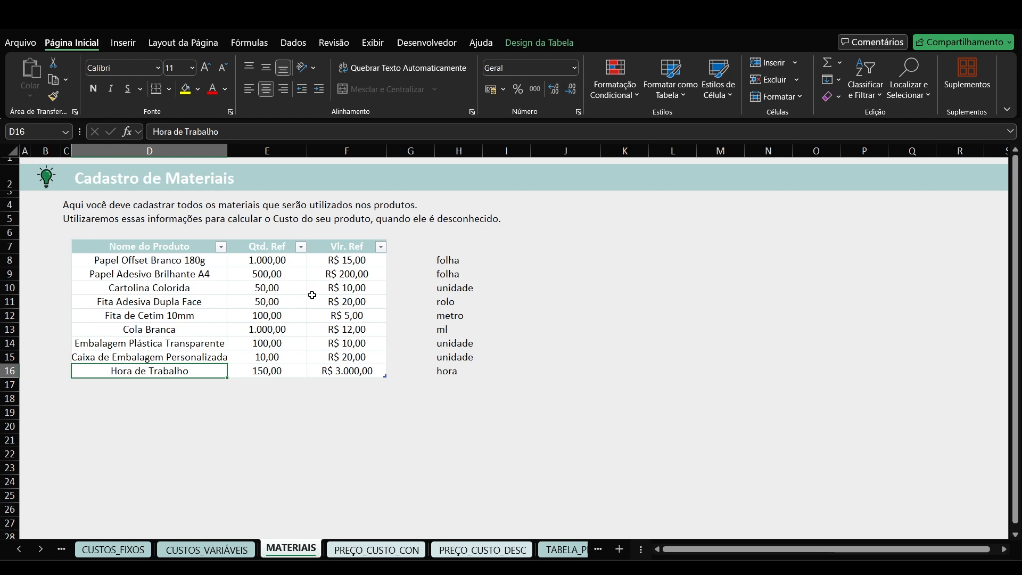
# Try setting Cartolina Colorida's reference value to R$ 15,00 in the materials table, and undo the change
pyautogui.click(218, 288)
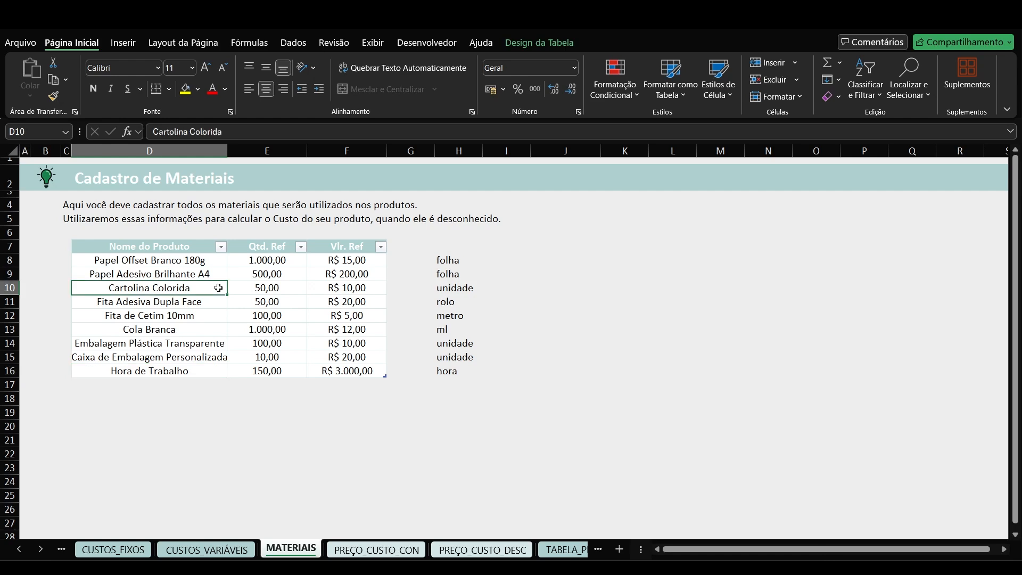
pyautogui.click(302, 290)
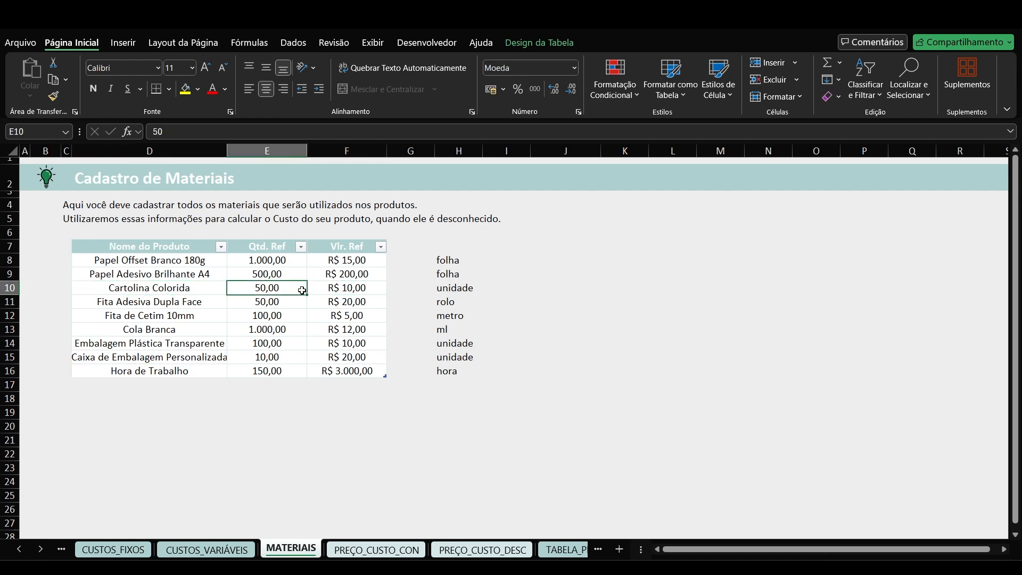
pyautogui.click(353, 286)
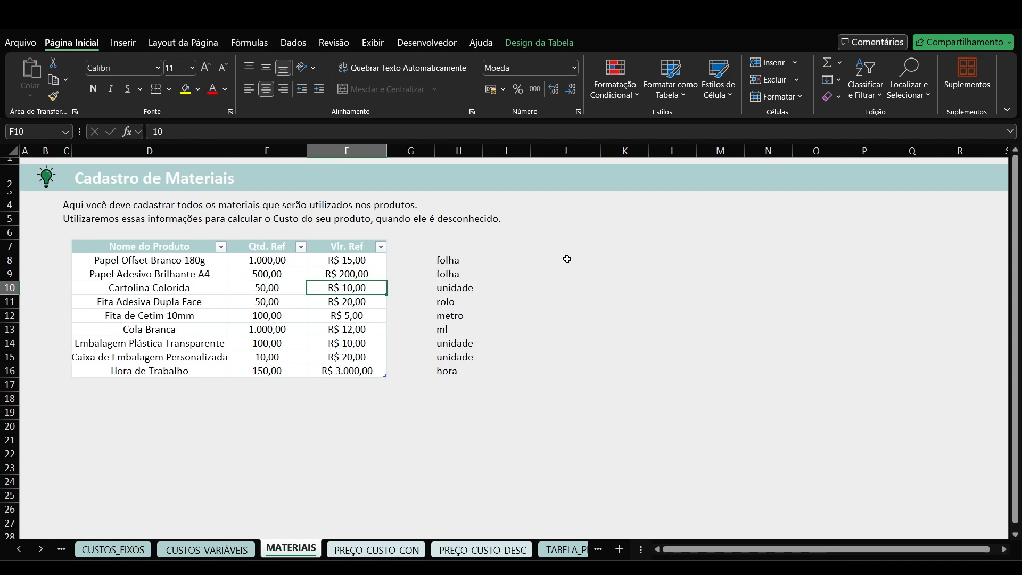
pyautogui.write('15')
pyautogui.press('Return')
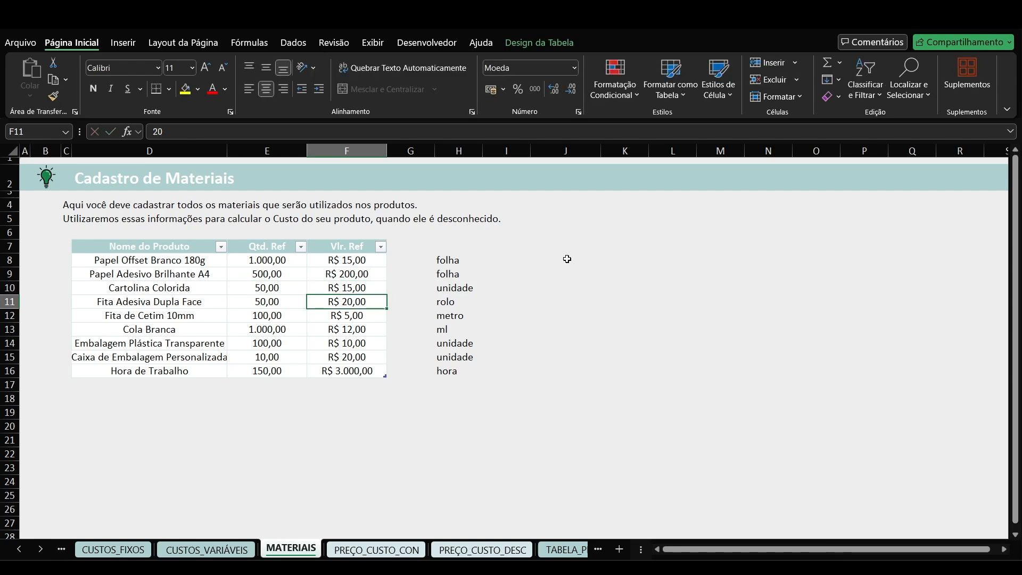
pyautogui.hotkey('ctrl', 'z')
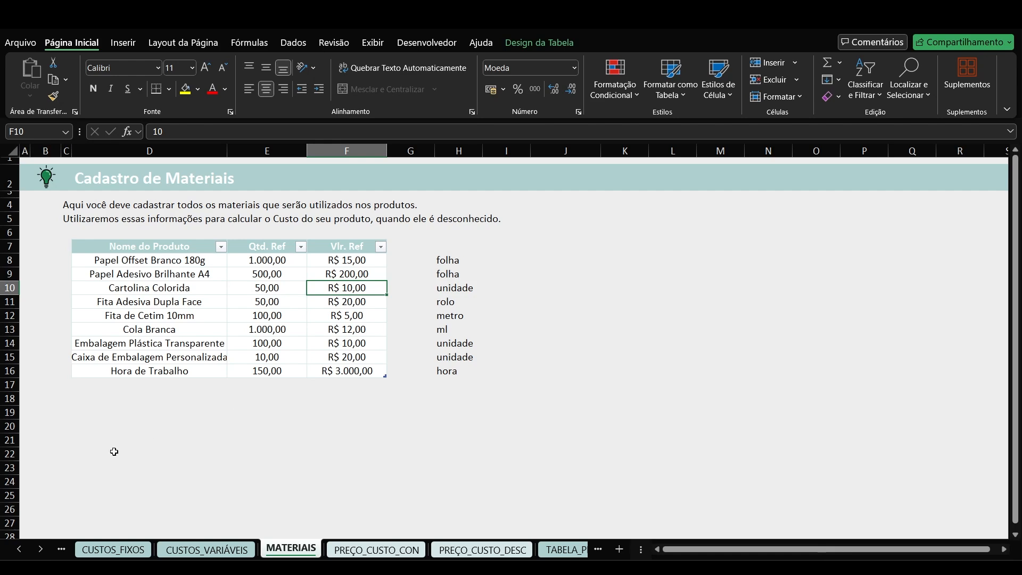
# Review the Energia monthly value and the area under Faturamento Mensal on CUSTOS_FIXOS, and return to the MATERIAIS sheet
pyautogui.click(113, 549)
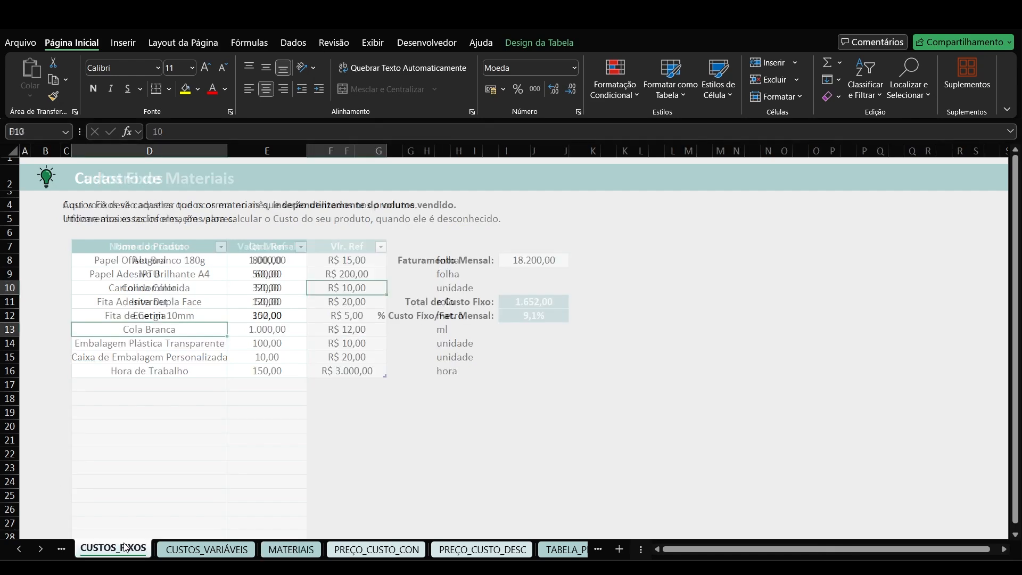
pyautogui.click(251, 315)
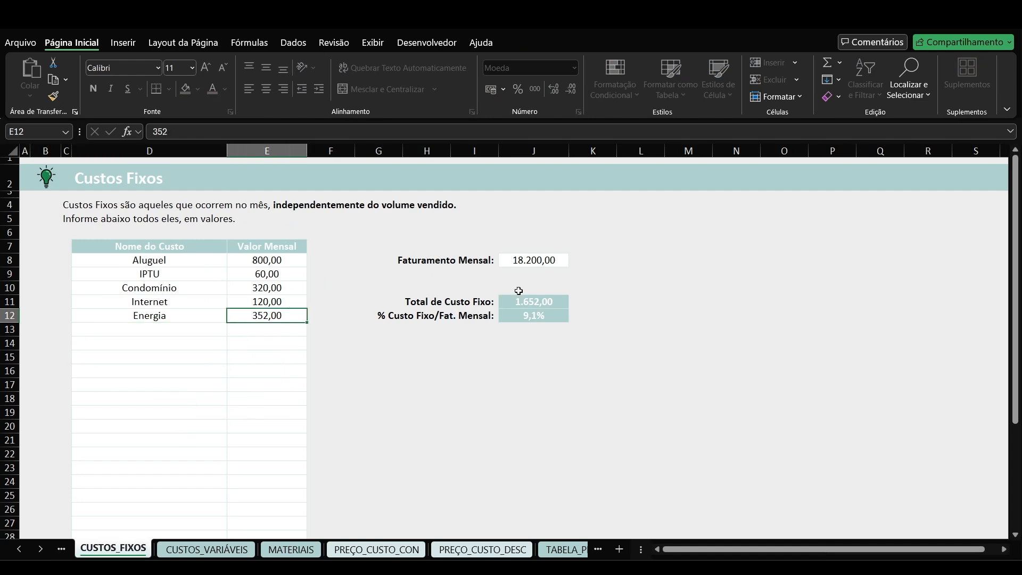
pyautogui.click(537, 272)
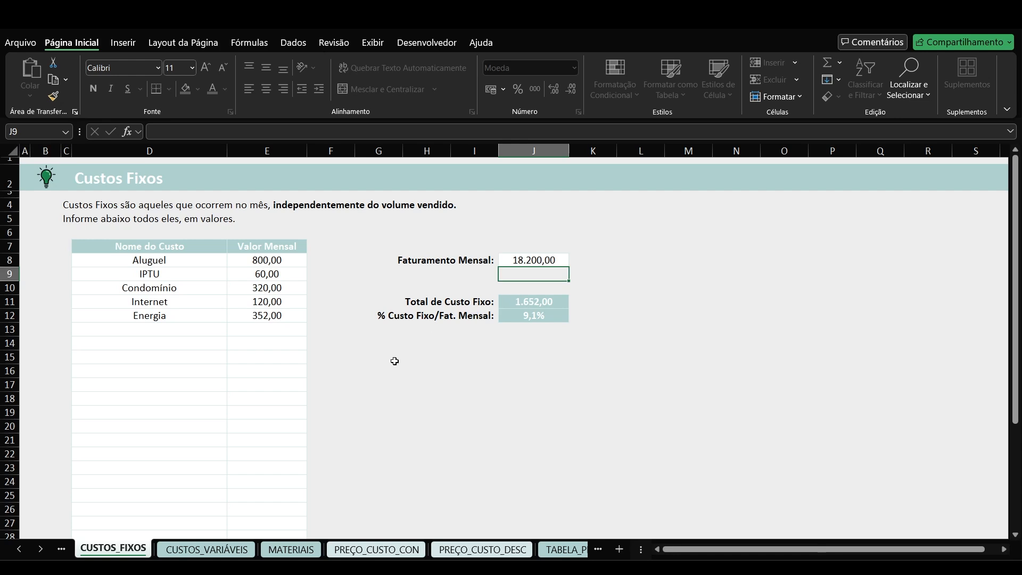
pyautogui.click(294, 549)
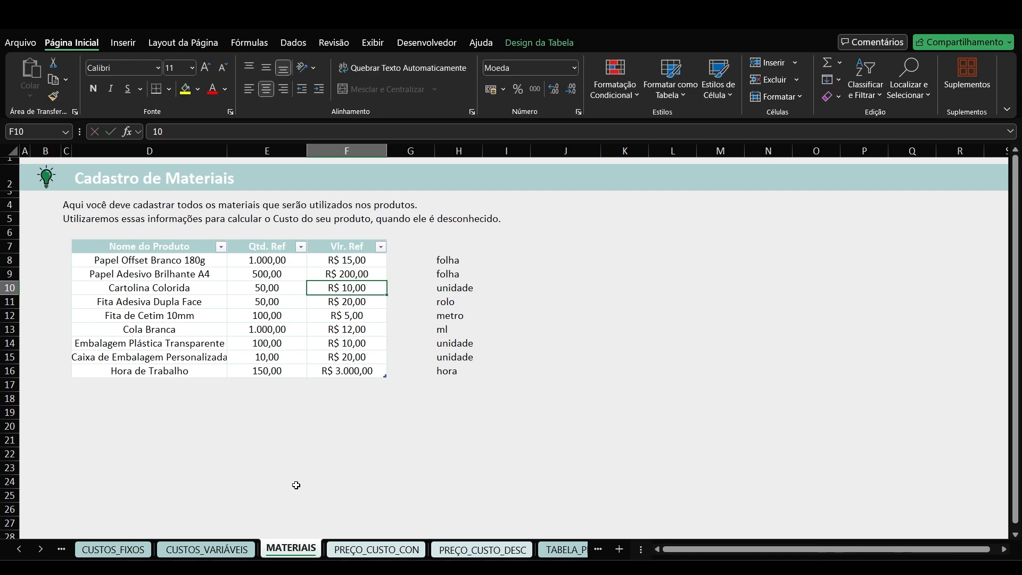
# Compare the item names and their selection list on the PREÇO_CUSTO_DESC sheet with the materials registered on MATERIAIS
pyautogui.click(479, 555)
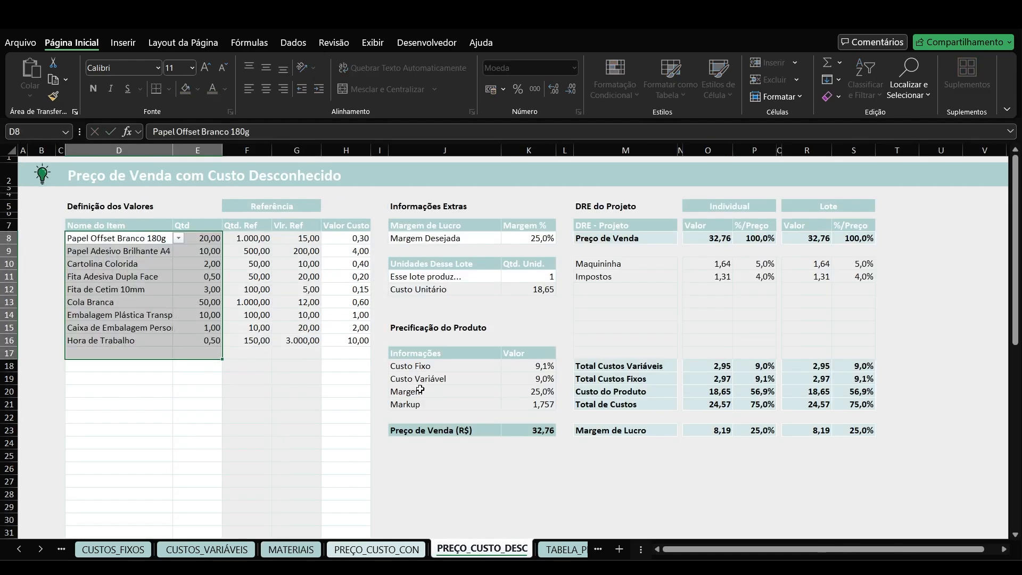
pyautogui.click(142, 269)
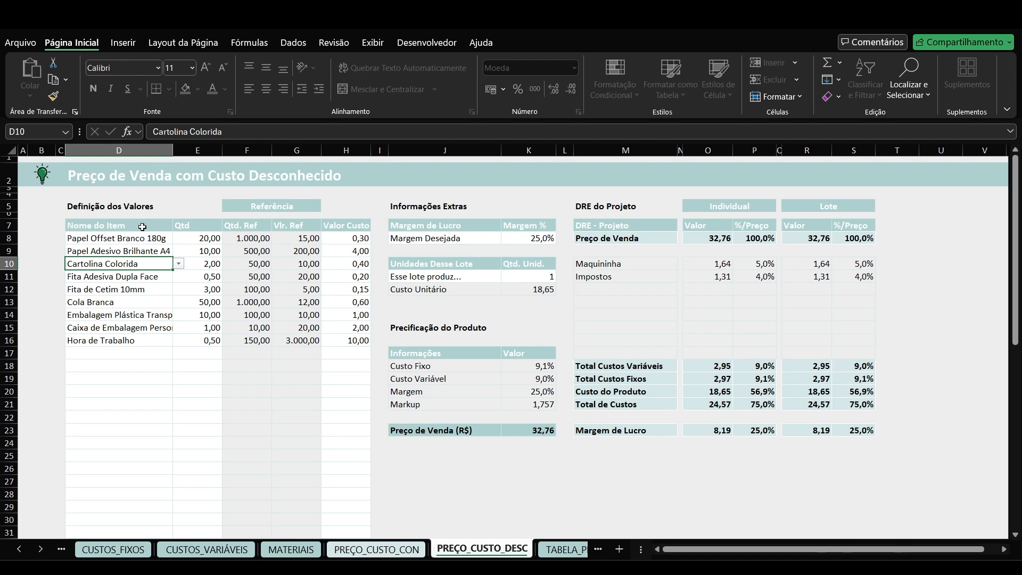
pyautogui.moveTo(149, 238); pyautogui.dragTo(119, 273)
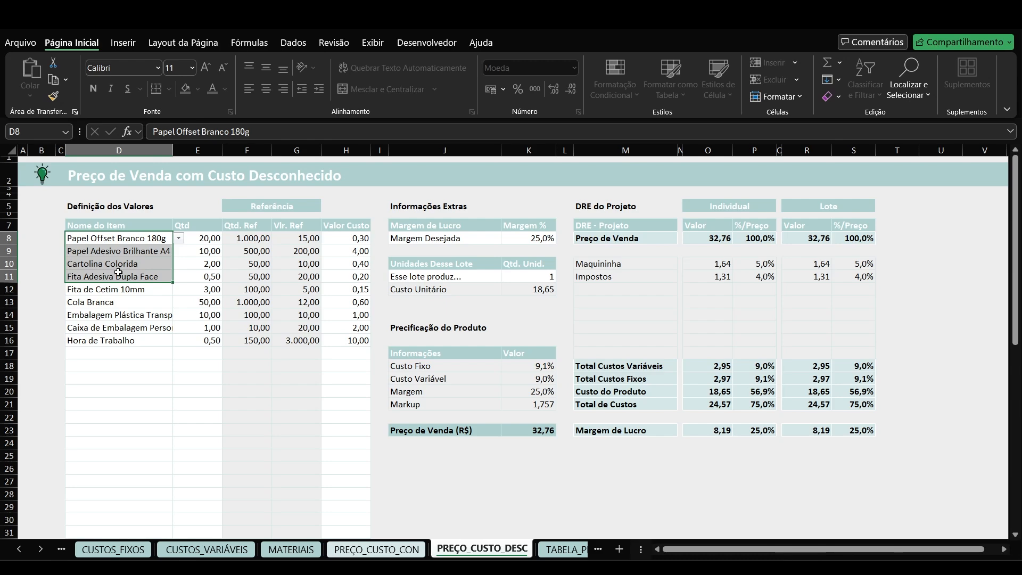
pyautogui.hotkey('alt', 'Down')
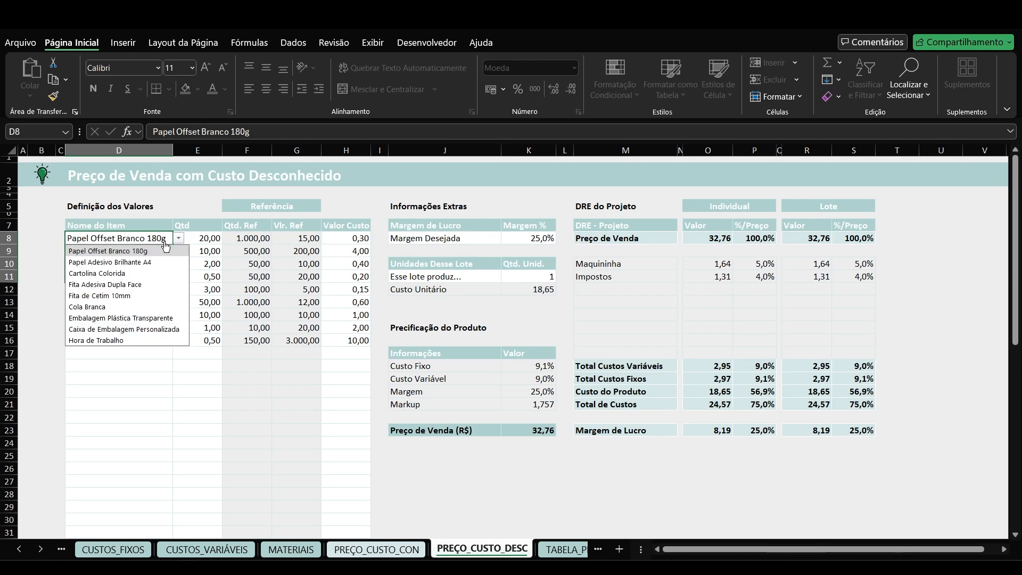
pyautogui.click(291, 549)
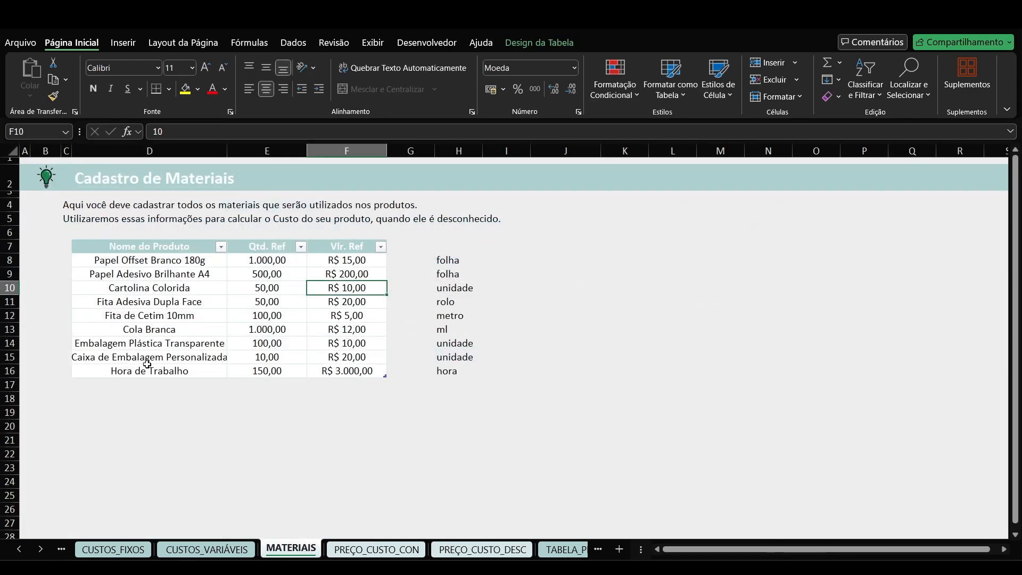
pyautogui.click(466, 549)
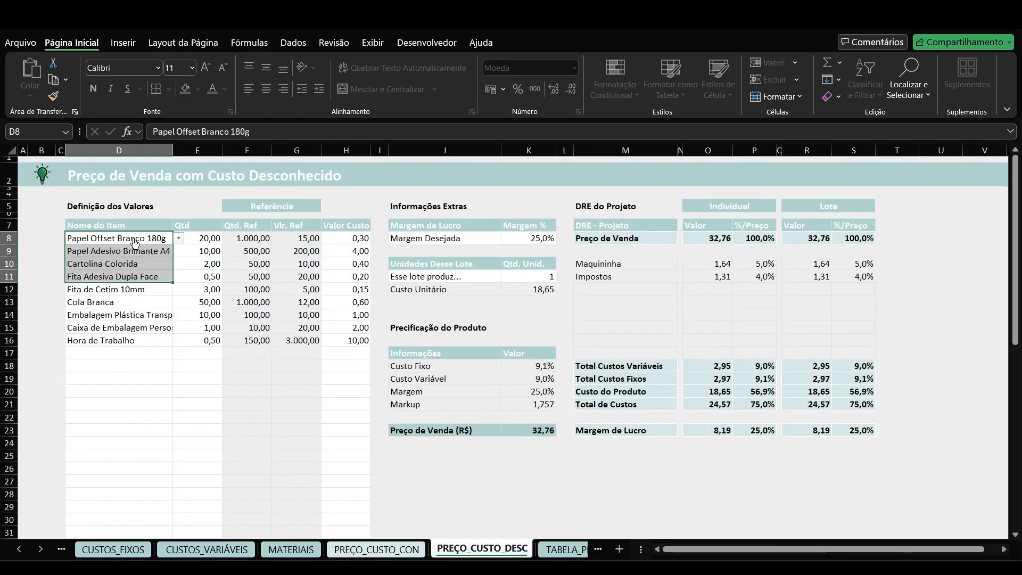
pyautogui.hotkey('alt', 'Down')
pyautogui.click(146, 251)
pyautogui.moveTo(139, 251); pyautogui.dragTo(140, 342)
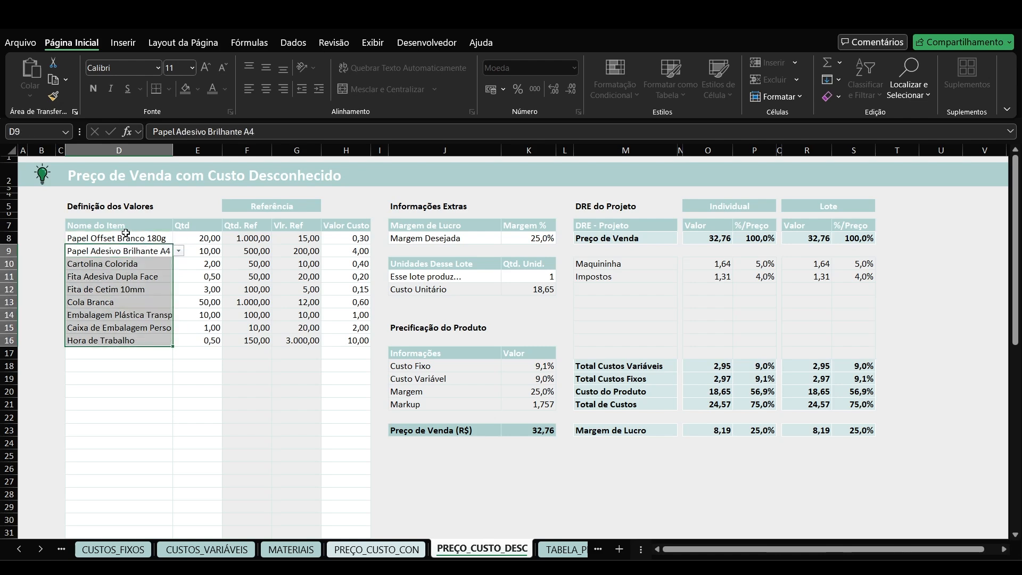
# Check the Papel Offset Branco 180g quantity on PREÇO_CUSTO_DESC against its reference quantity and unit on MATERIAIS
pyautogui.click(198, 238)
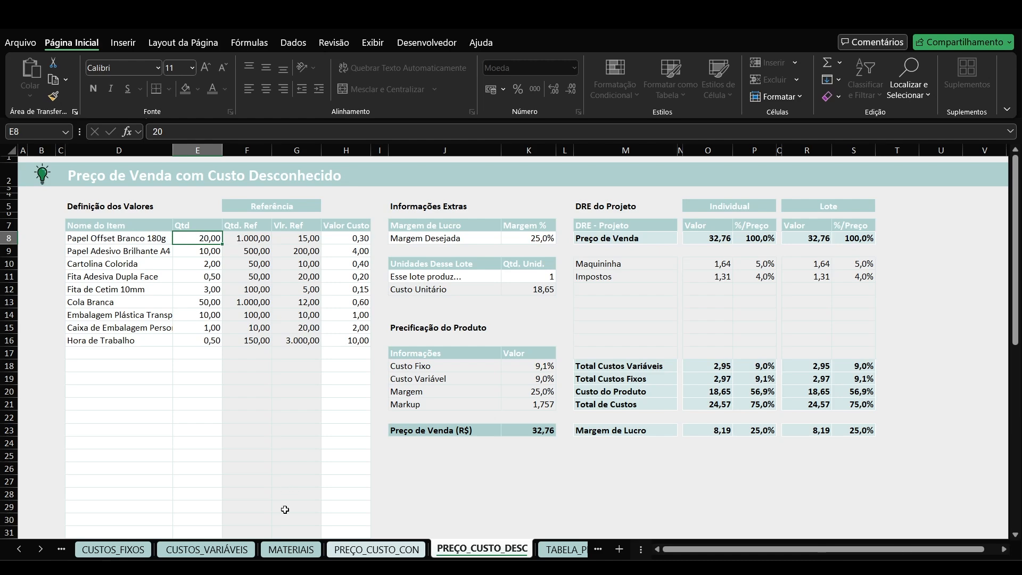
pyautogui.click(291, 550)
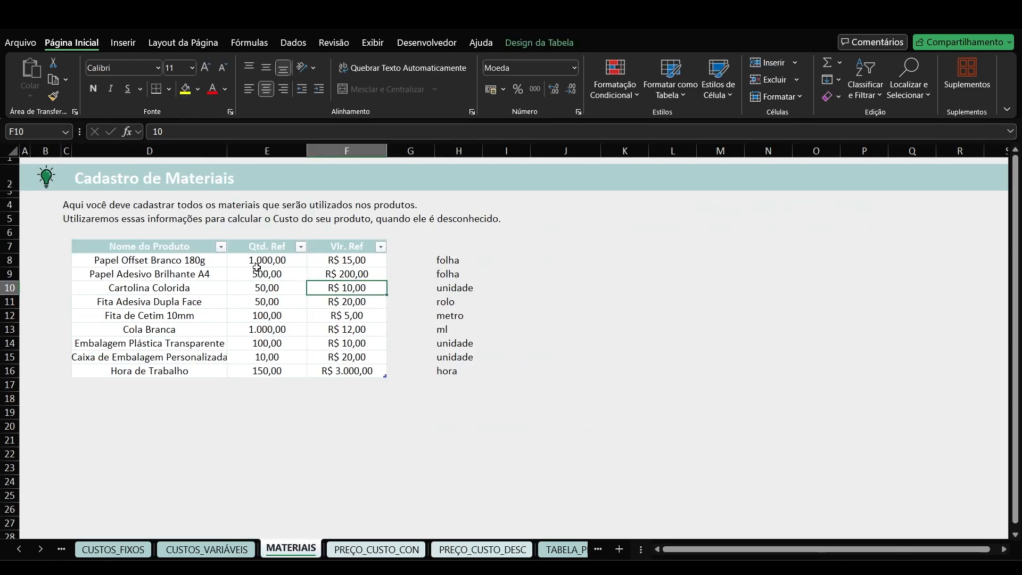
pyautogui.click(300, 262)
pyautogui.click(458, 261)
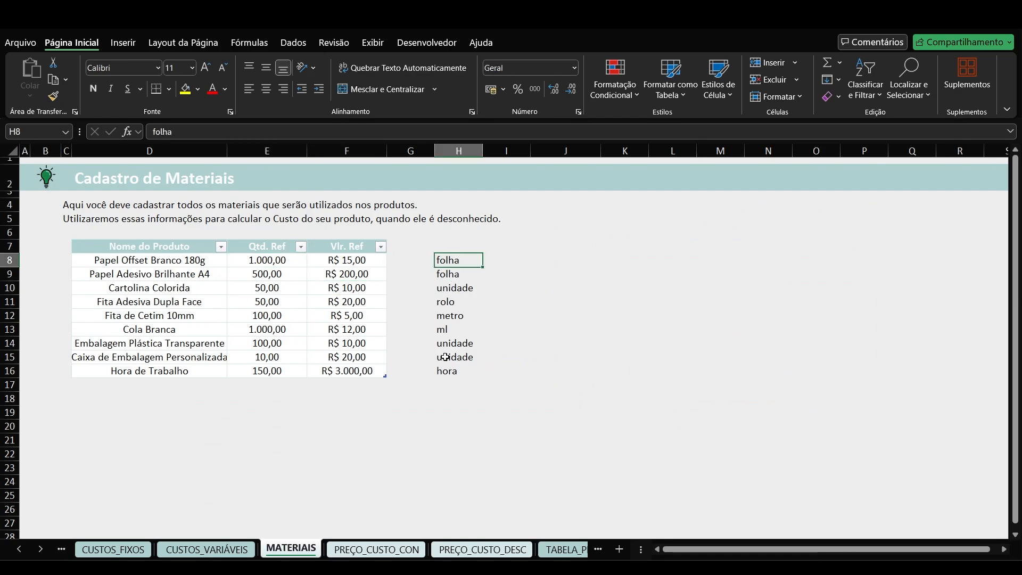
pyautogui.click(455, 550)
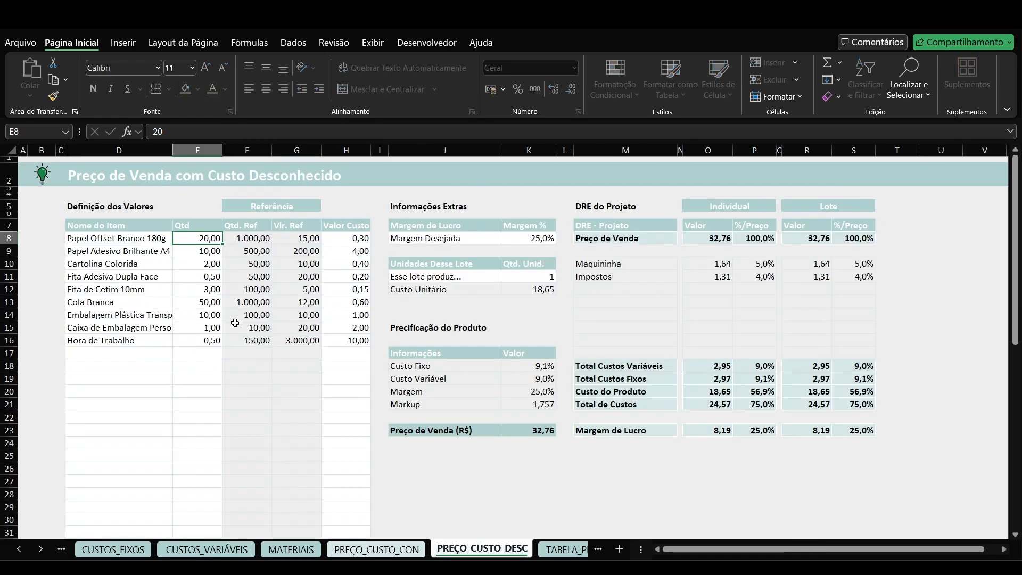
# Check the Cartolina Colorida quantity on PREÇO_CUSTO_DESC against its unit of measure on MATERIAIS, and return to the pricing sheet
pyautogui.click(155, 263)
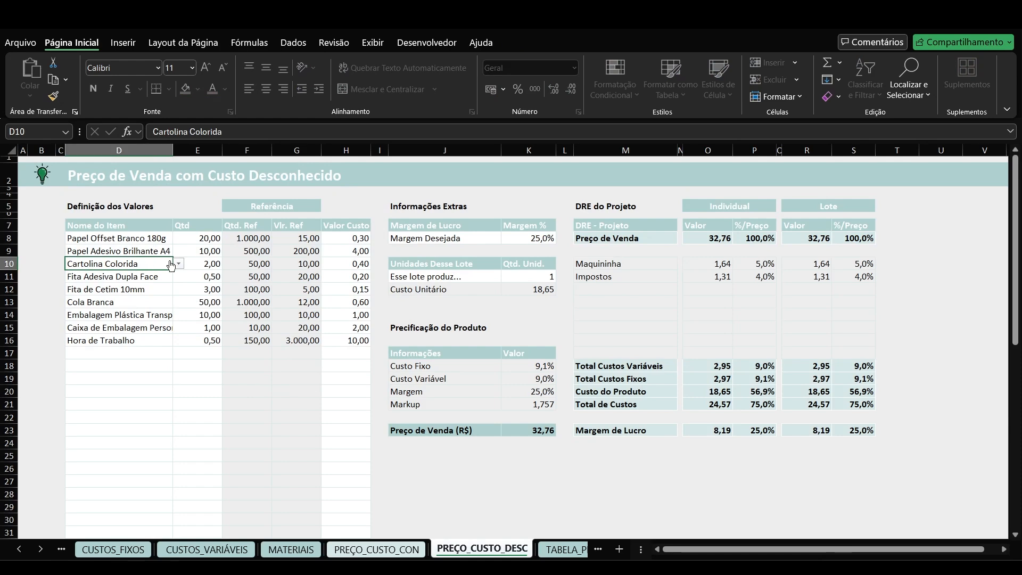
pyautogui.click(199, 263)
pyautogui.click(290, 549)
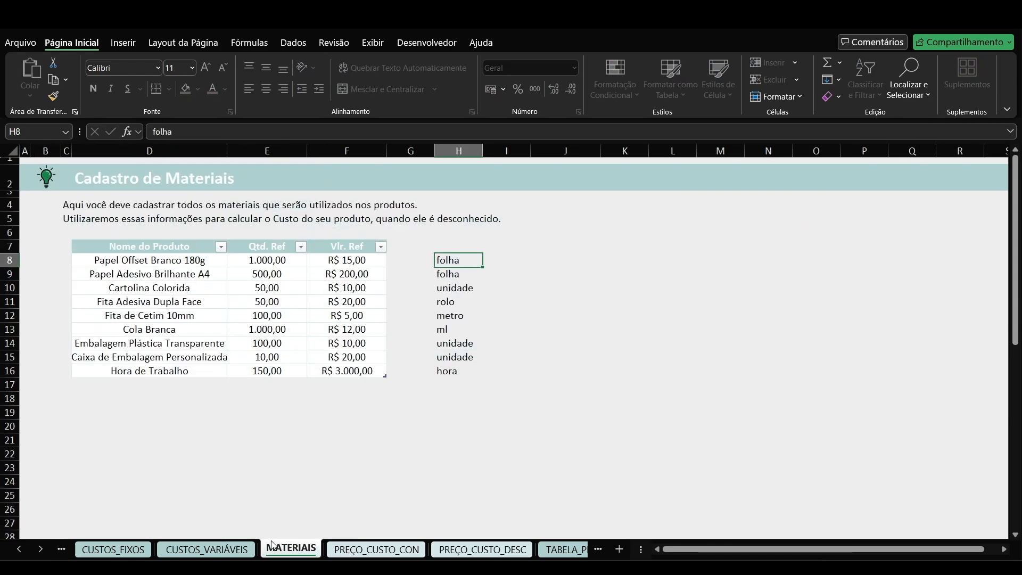
pyautogui.click(196, 282)
pyautogui.click(473, 288)
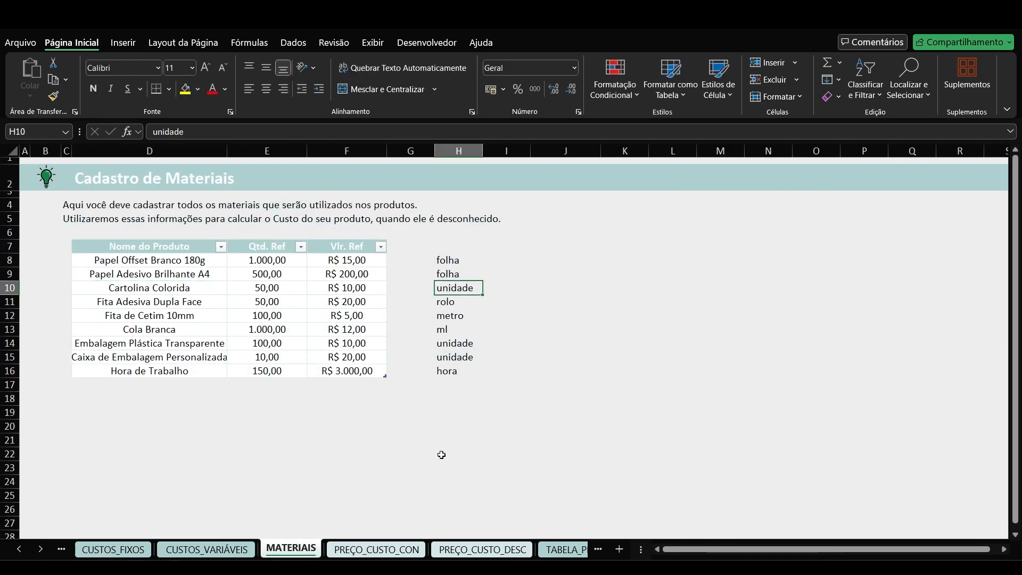
pyautogui.click(468, 549)
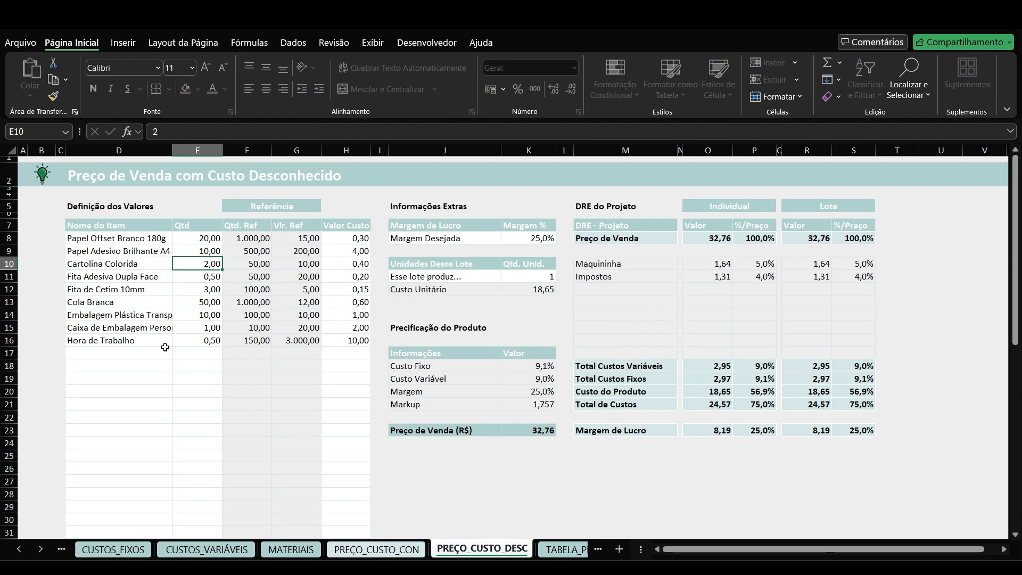
# Check the Hora de Trabalho quantity on PREÇO_CUSTO_DESC against its unit of measure on MATERIAIS, and return to the pricing sheet
pyautogui.click(150, 336)
pyautogui.click(184, 341)
pyautogui.click(216, 338)
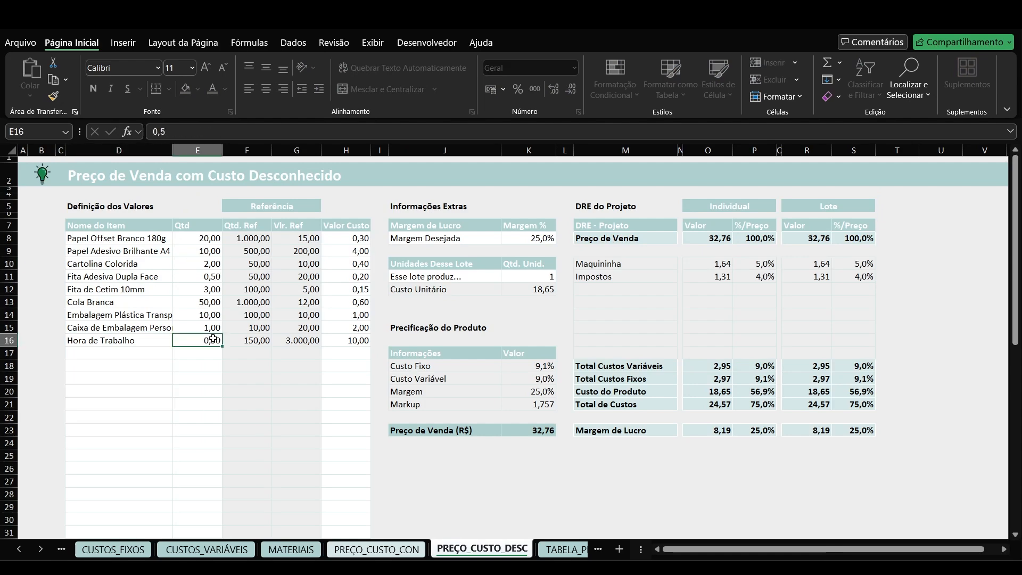
pyautogui.click(206, 548)
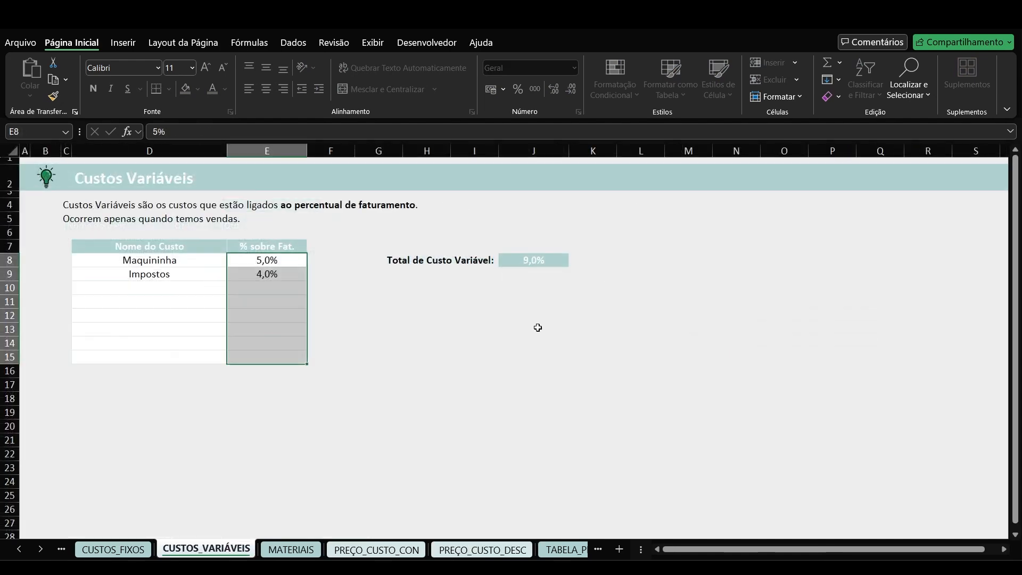
pyautogui.click(290, 548)
pyautogui.click(464, 369)
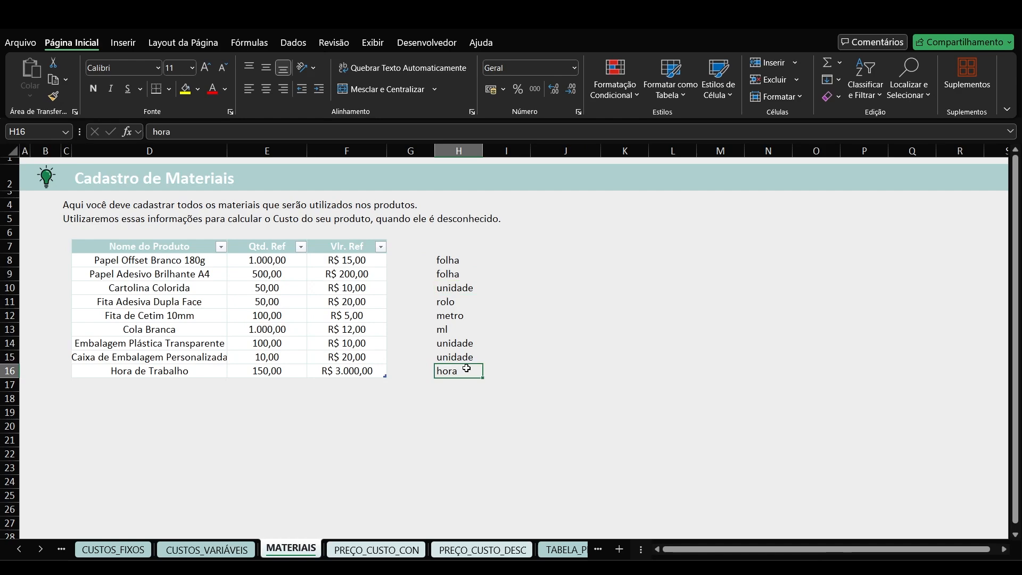
pyautogui.click(485, 549)
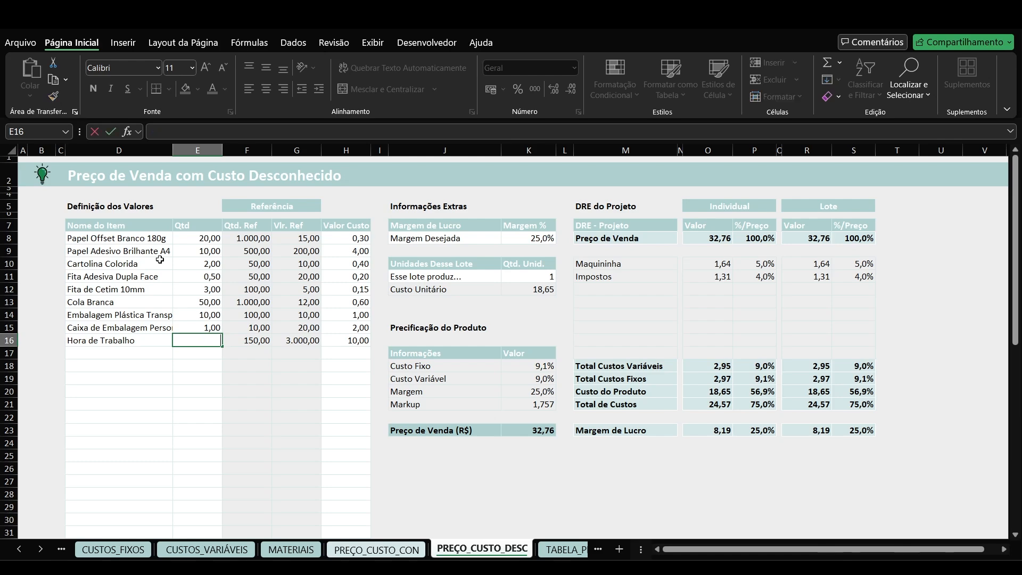
pyautogui.click(291, 549)
pyautogui.click(477, 550)
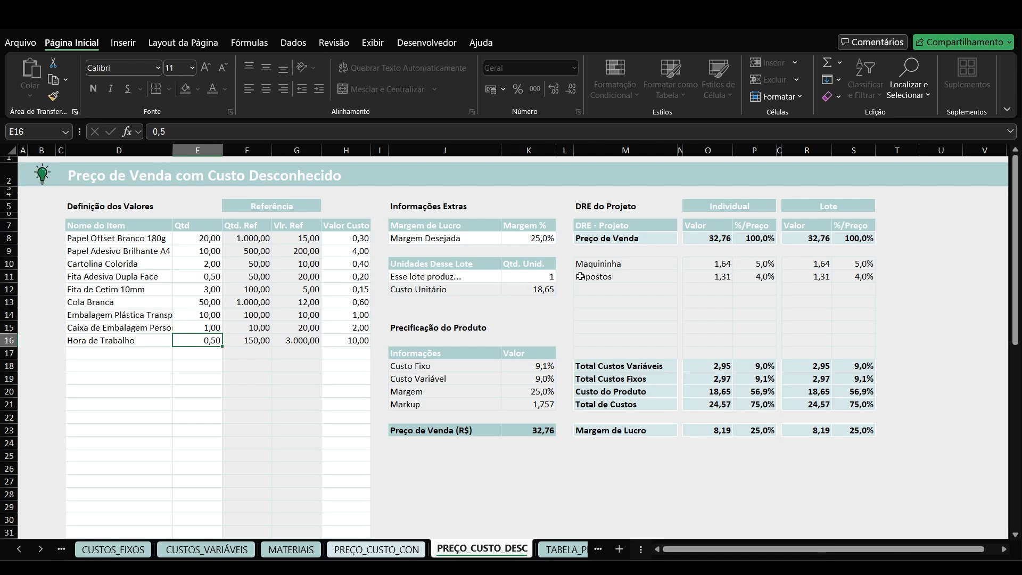
# Review the total at the end of the Valor Custo column, the Margem Desejada and the number of units the lot produces
pyautogui.scroll(-12, 269, 351)
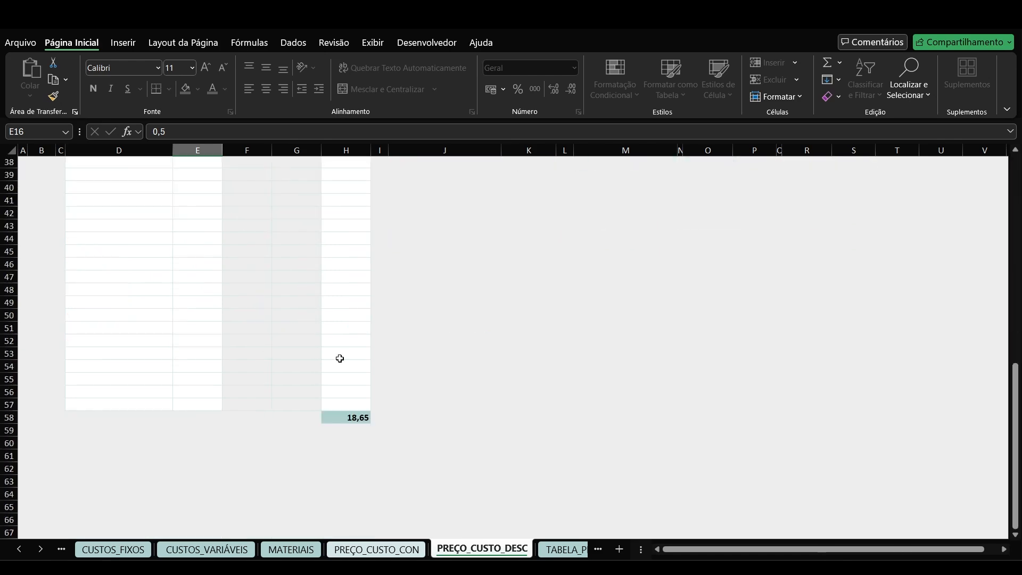
pyautogui.scroll(9, 340, 358)
pyautogui.scroll(4, 239, 338)
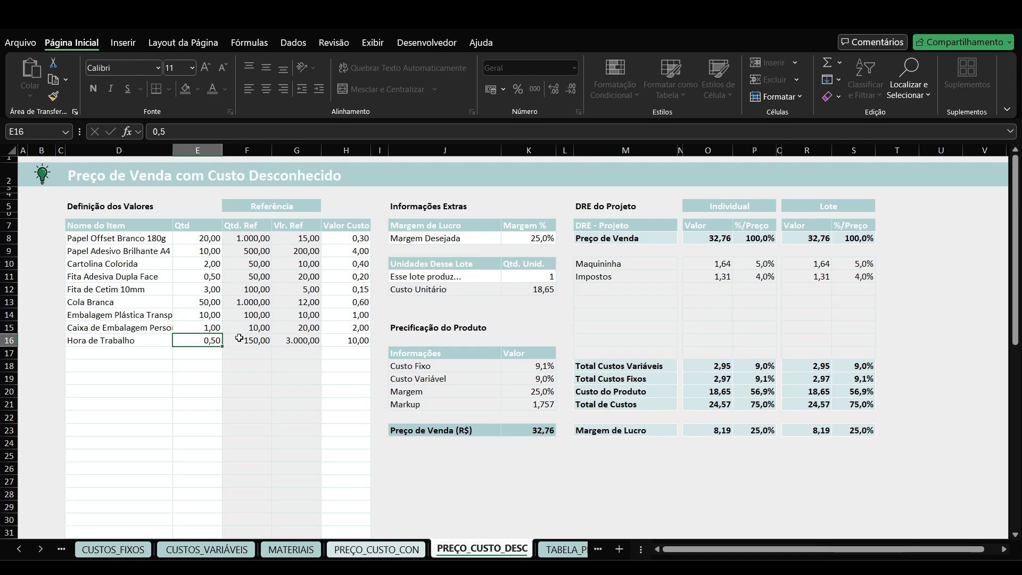
pyautogui.click(513, 238)
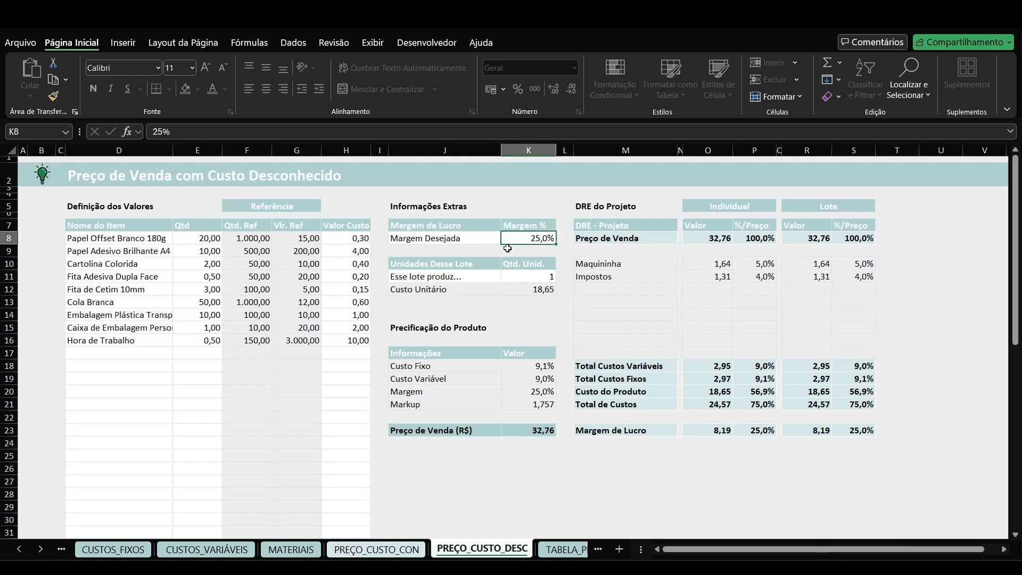
pyautogui.click(527, 276)
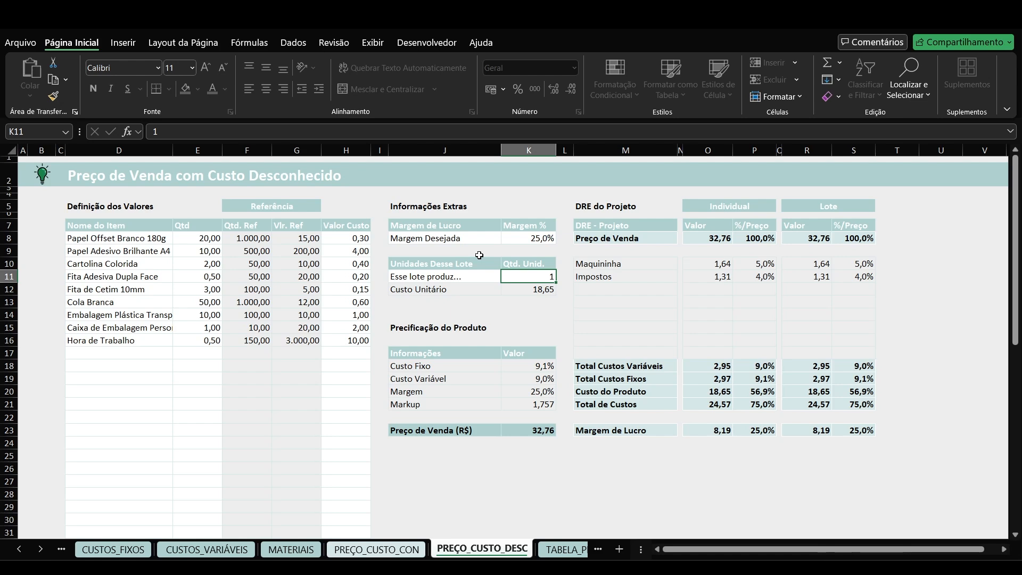
# Try a Margem Desejada of 20% and 30%, and set it to 35%
pyautogui.click(526, 239)
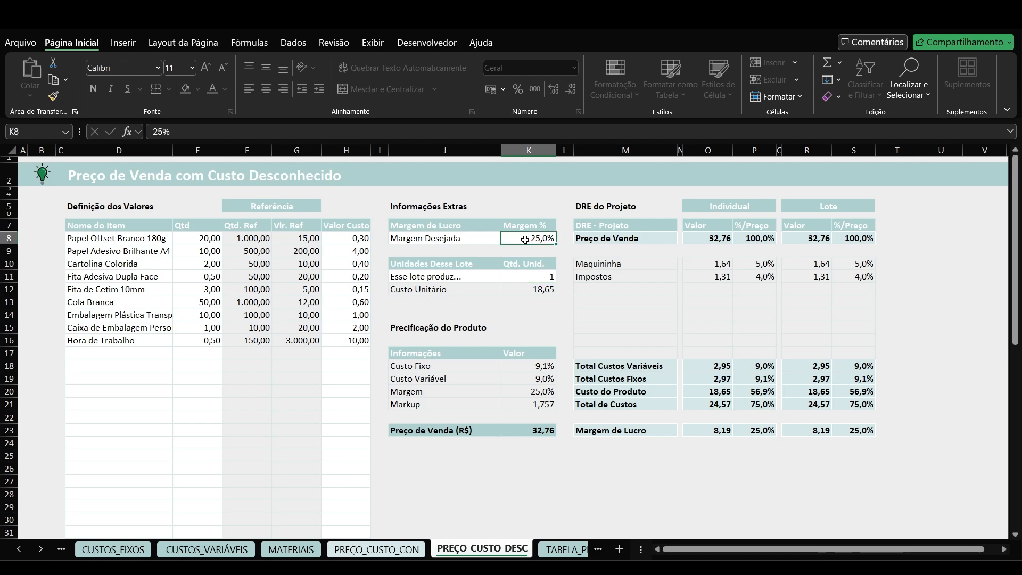
pyautogui.write('20')
pyautogui.press('Return')
pyautogui.click(526, 240)
pyautogui.write('30')
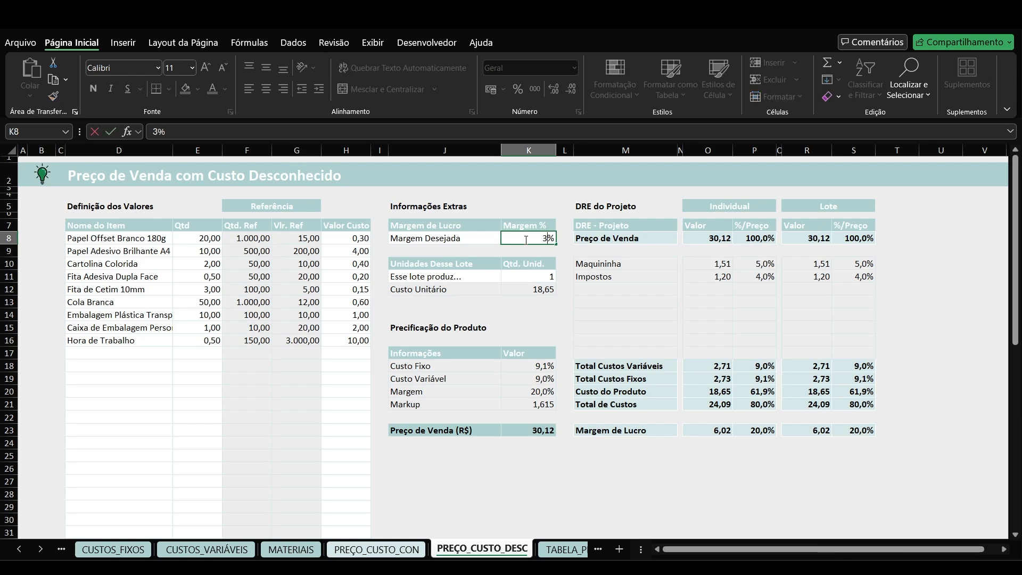
pyautogui.press('Return')
pyautogui.click(525, 240)
pyautogui.write('35')
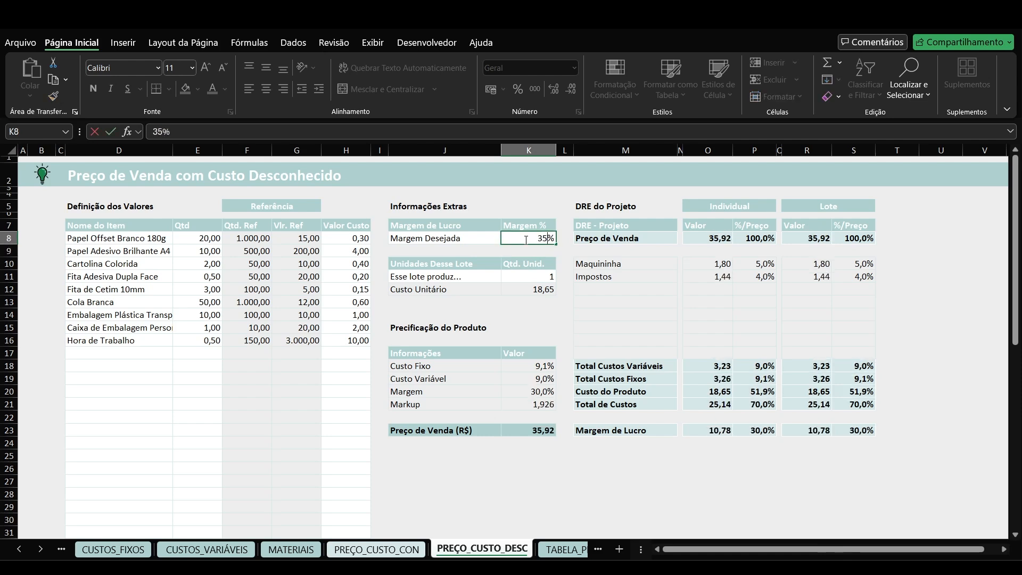
pyautogui.press('Return')
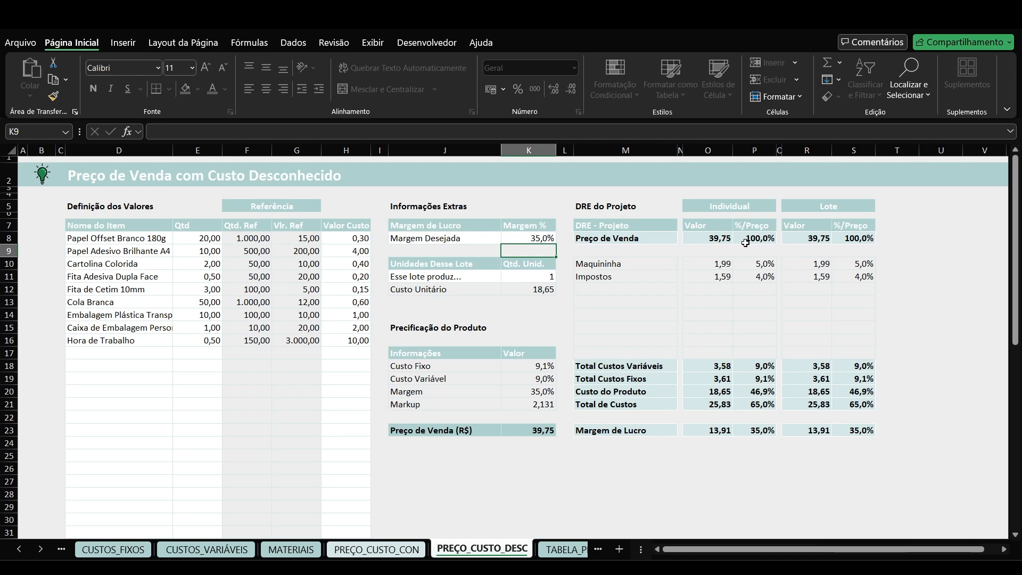
# Try a Margem Desejada of 25% to compare selling prices, and set it back to 35%
pyautogui.click(523, 238)
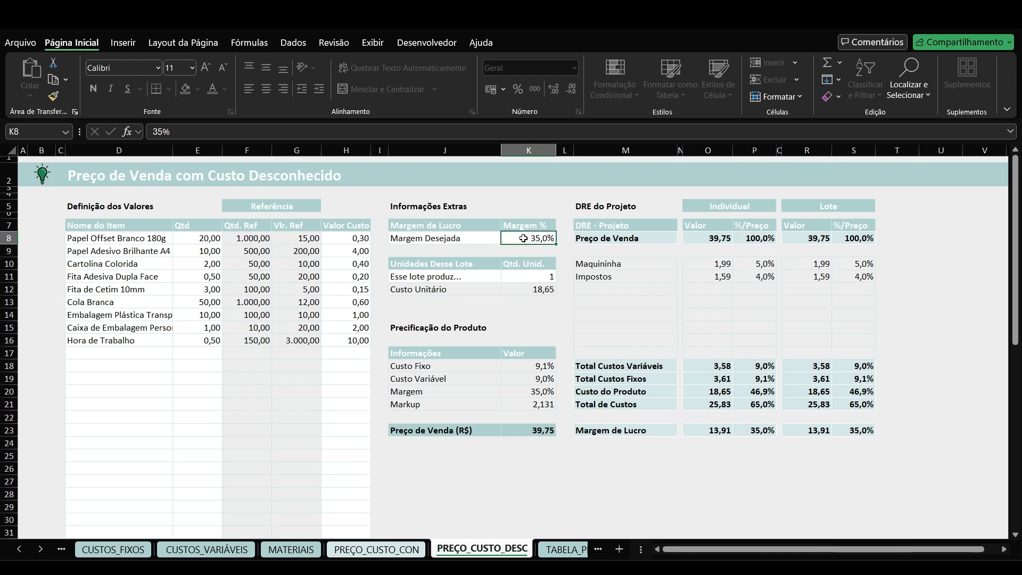
pyautogui.write('25')
pyautogui.press('Return')
pyautogui.press('Up')
pyautogui.write('35')
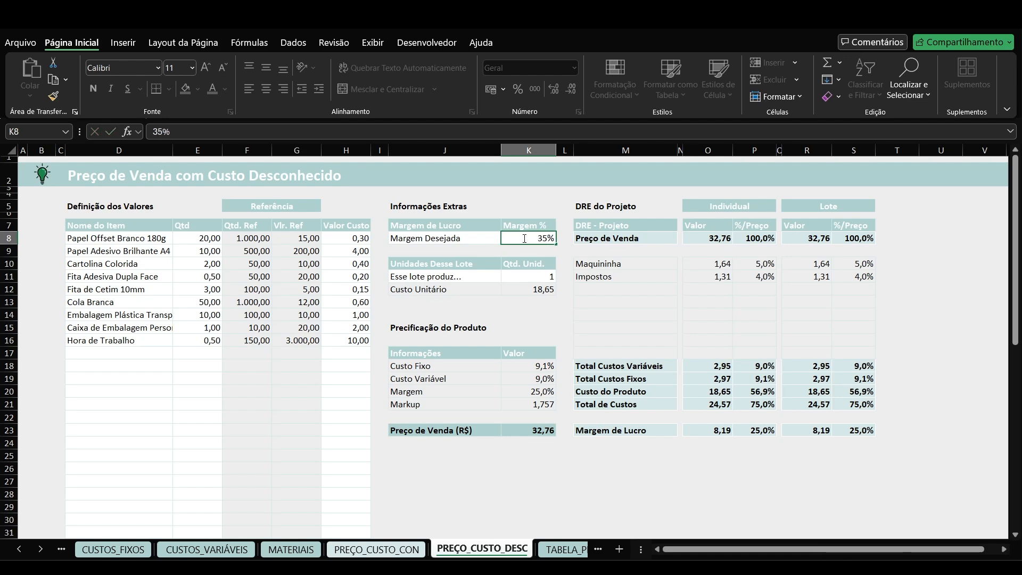
pyautogui.press('Return')
pyautogui.press('Up')
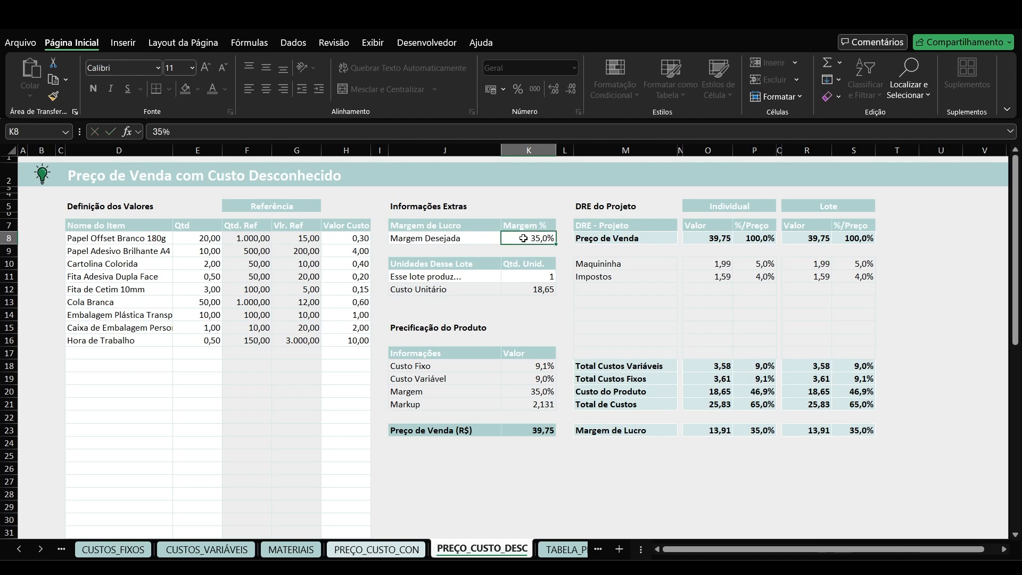
# Try a Margem Desejada of 40%, and restore it to 35%
pyautogui.write('40')
pyautogui.press('Return')
pyautogui.press('Up')
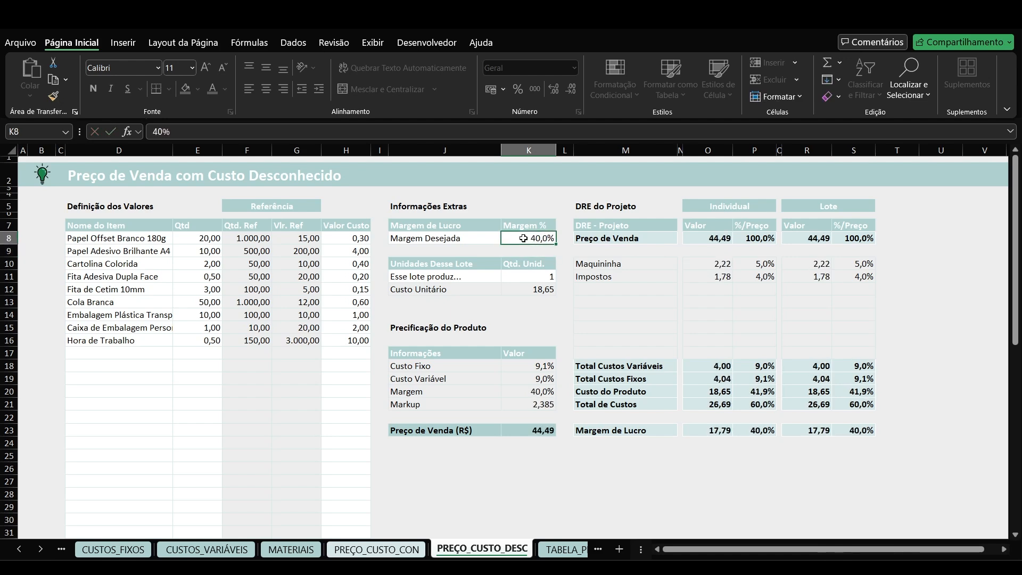
pyautogui.write('35')
pyautogui.press('Return')
pyautogui.press('Up')
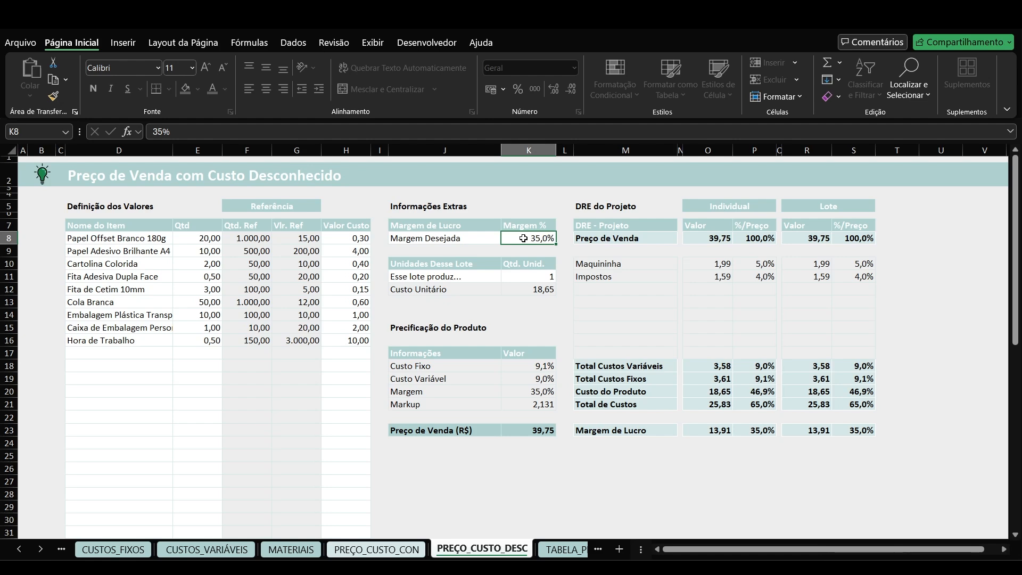
# Try a lot that produces 3 units, and set the quantity of units back to 1
pyautogui.press('Down')
pyautogui.press('Down')
pyautogui.press('Down')
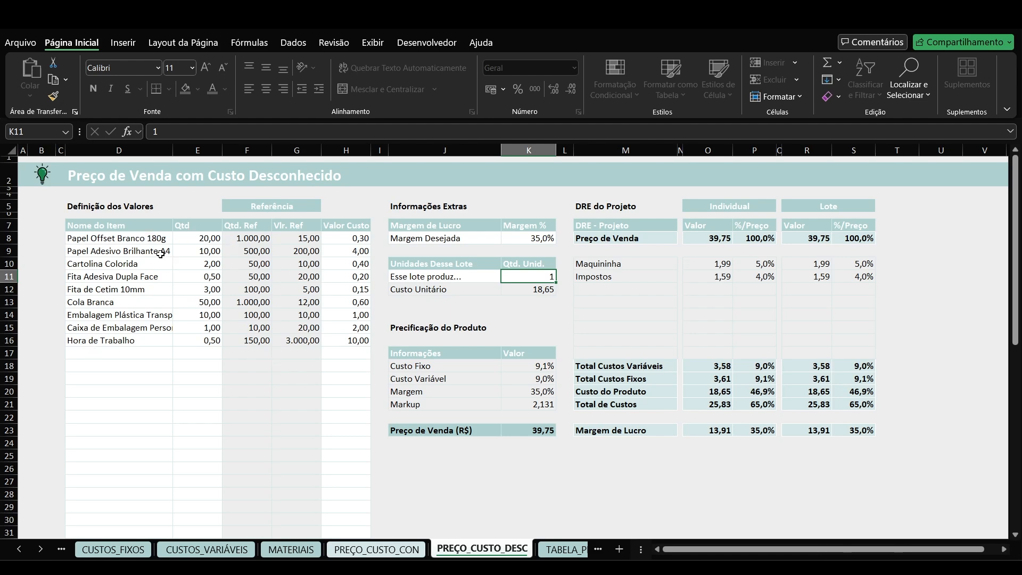
pyautogui.write('3')
pyautogui.press('Up')
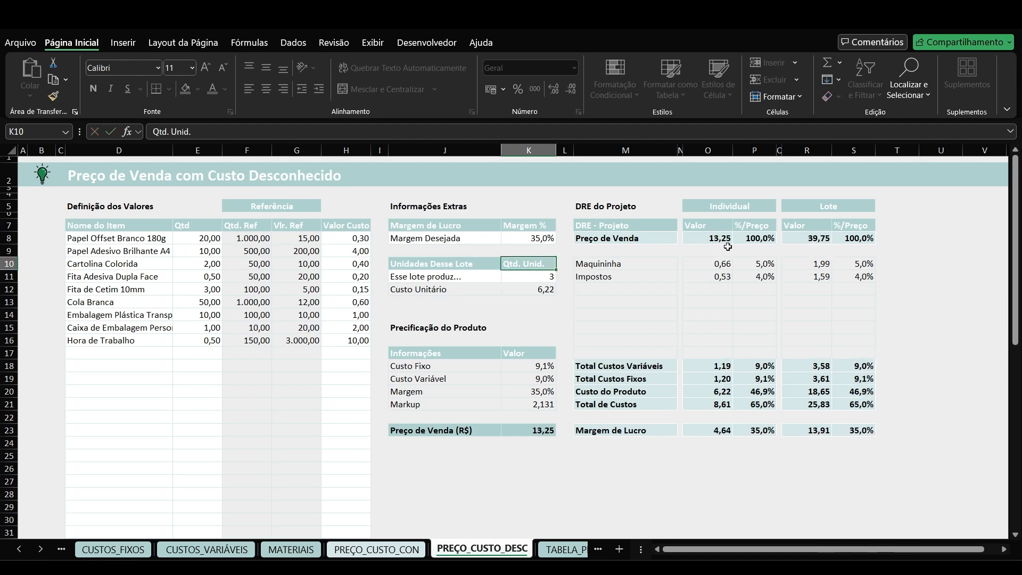
pyautogui.press('Down')
pyautogui.write('1')
pyautogui.press('Return')
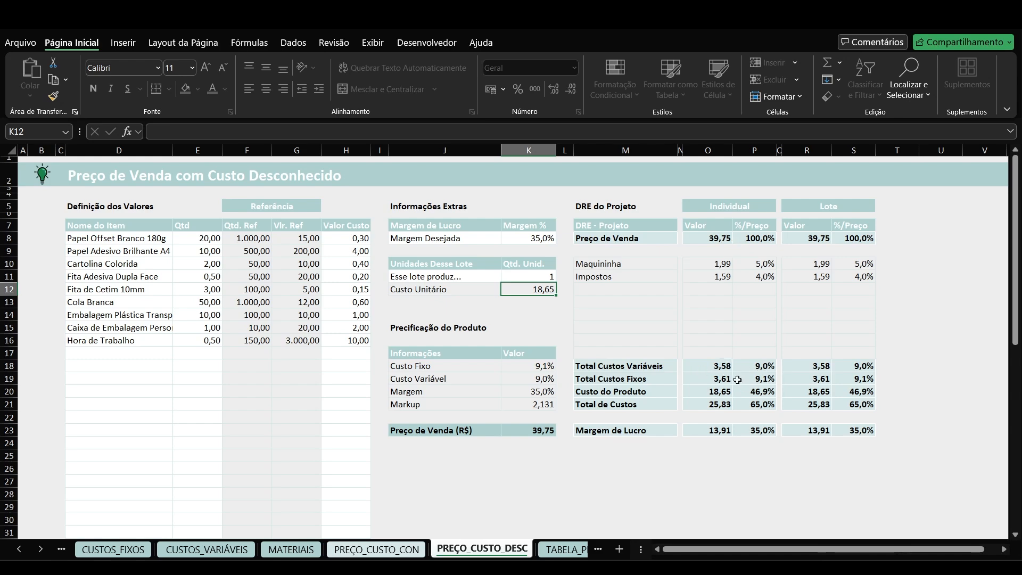
# Compare the monthly cost values and Faturamento Mensal on CUSTOS_FIXOS with the DRE on PREÇO_CUSTO_DESC
pyautogui.click(112, 549)
pyautogui.moveTo(266, 259); pyautogui.dragTo(274, 332)
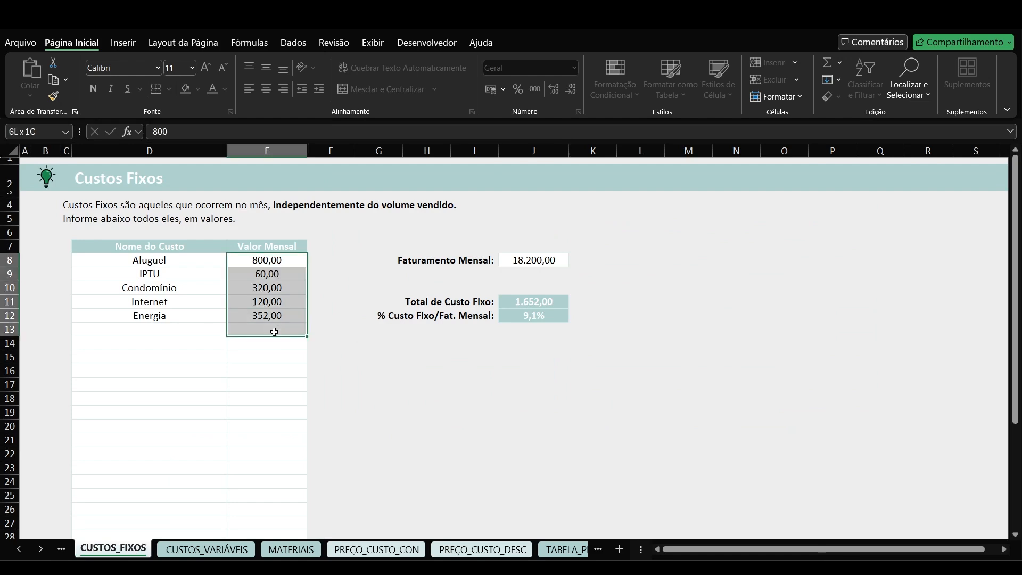
pyautogui.click(538, 259)
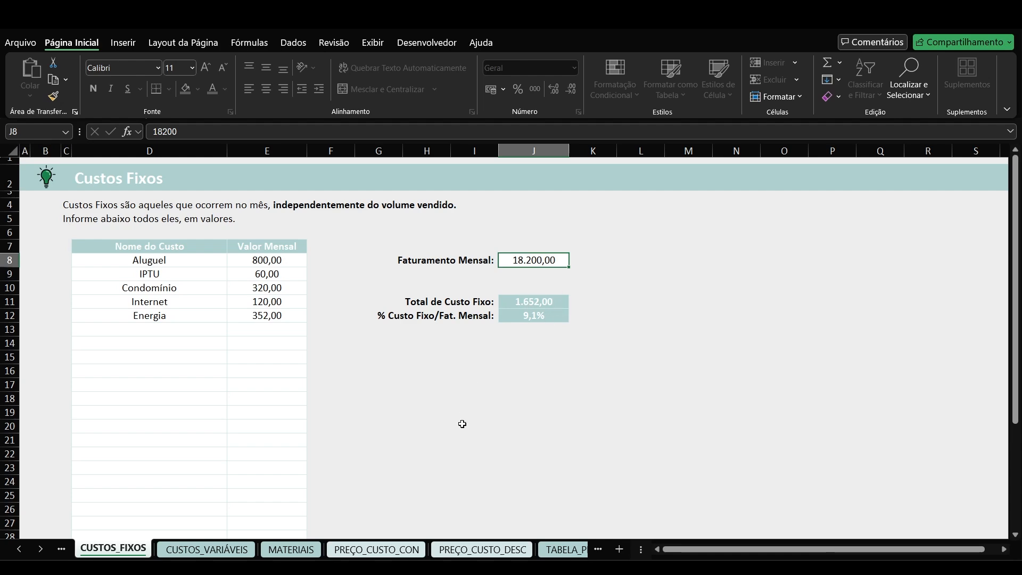
pyautogui.click(482, 549)
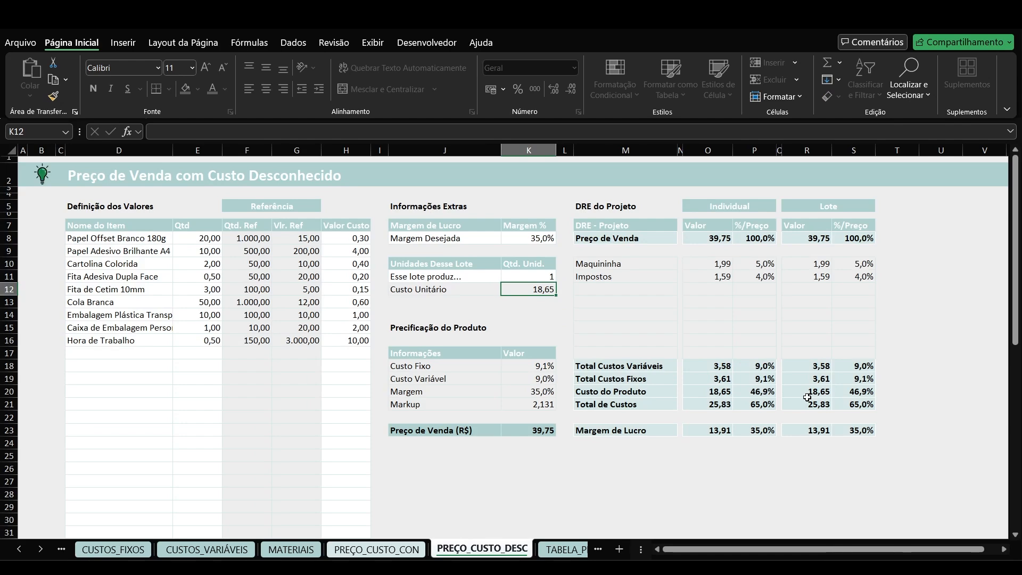
pyautogui.click(104, 549)
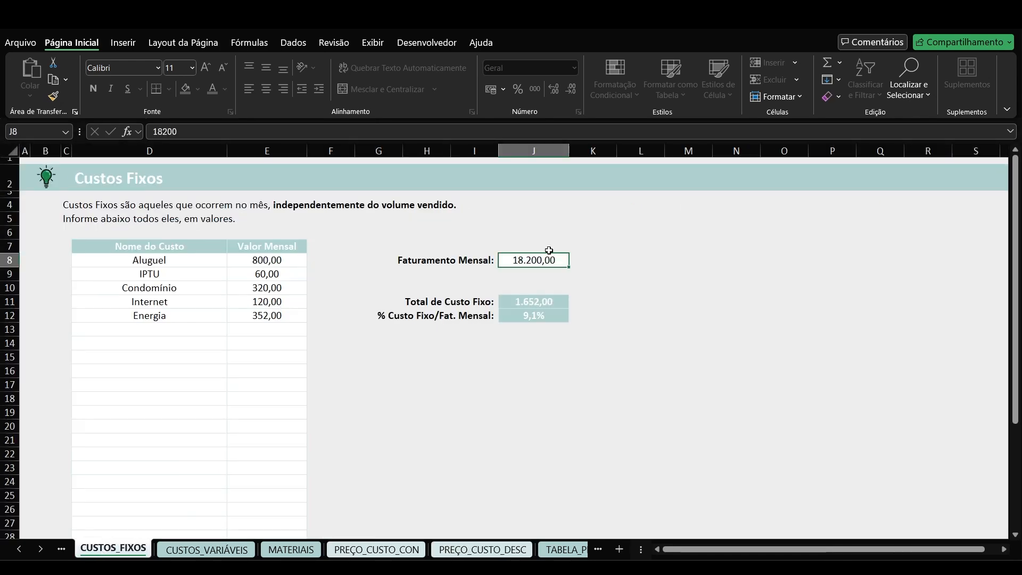
pyautogui.click(485, 549)
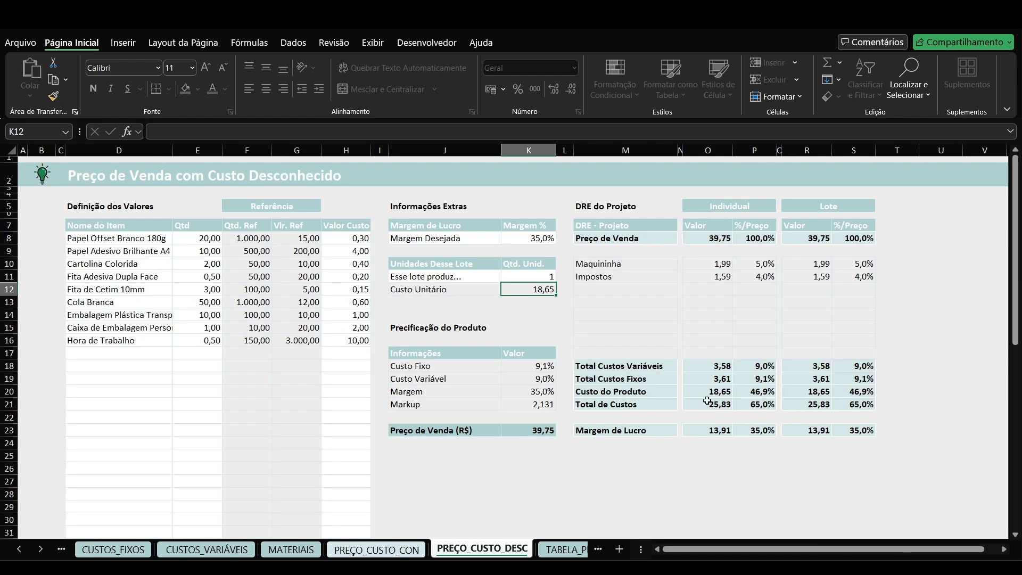
# Review the units produced by the lot together with the item names and quantities that make it up
pyautogui.click(536, 278)
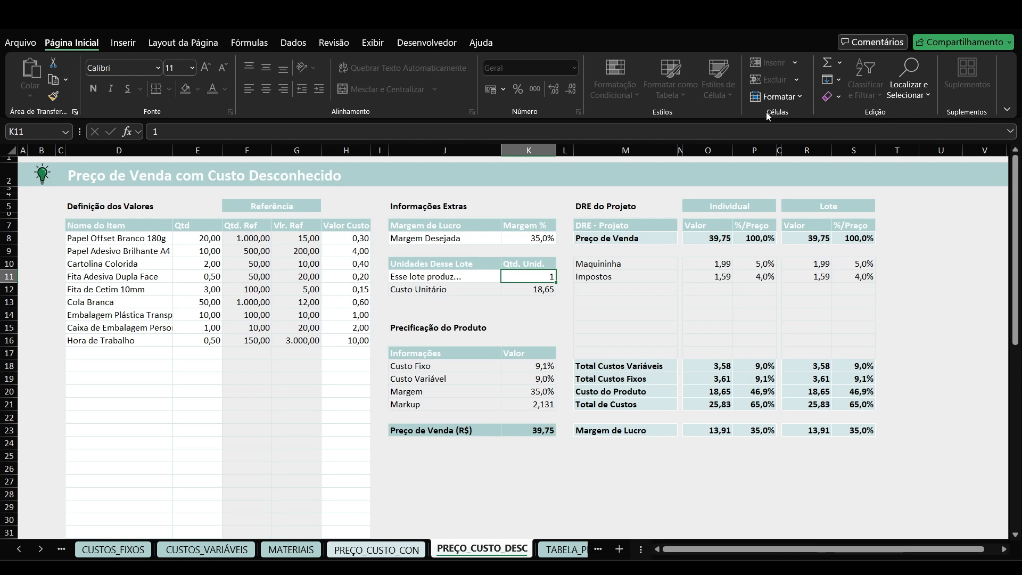
pyautogui.moveTo(141, 237); pyautogui.dragTo(196, 365)
pyautogui.click(540, 276)
pyautogui.moveTo(208, 240); pyautogui.dragTo(170, 341)
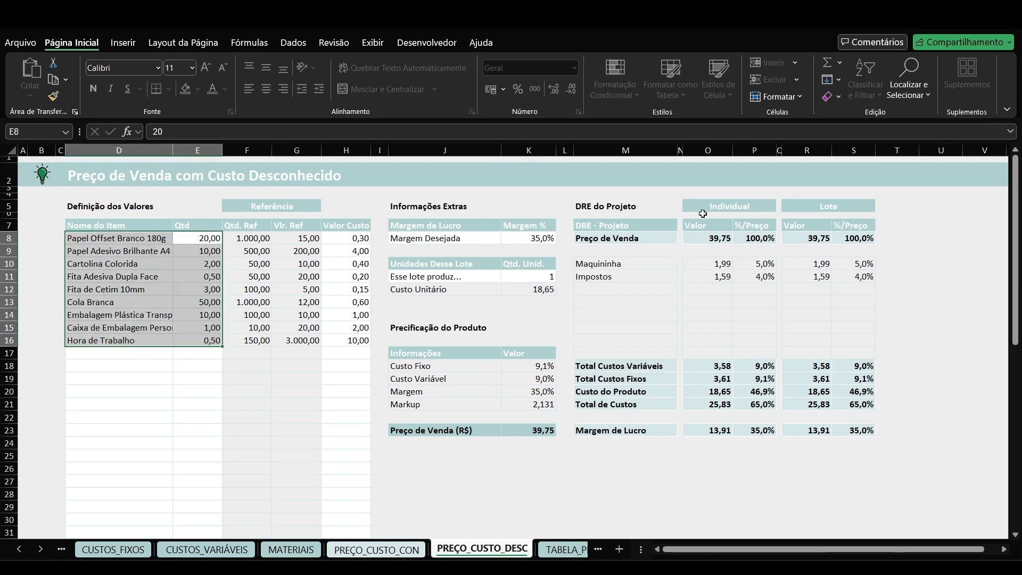
# Set the Vlr. Ref of Hora de Trabalho to R$ 4.000 on MATERIAIS, and return to PREÇO_CUSTO_DESC
pyautogui.click(291, 549)
pyautogui.click(355, 370)
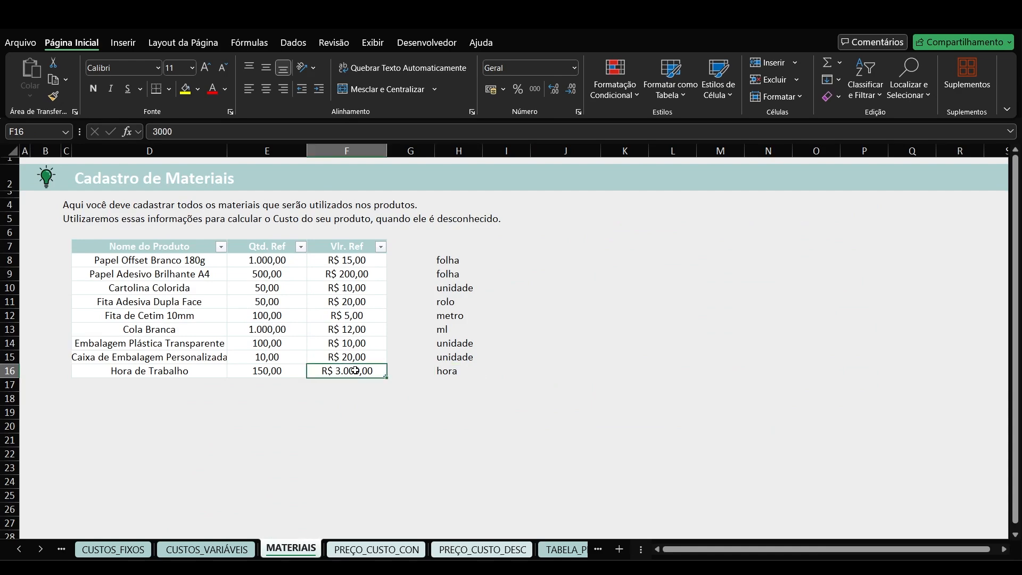
pyautogui.write('4.000')
pyautogui.press('Return')
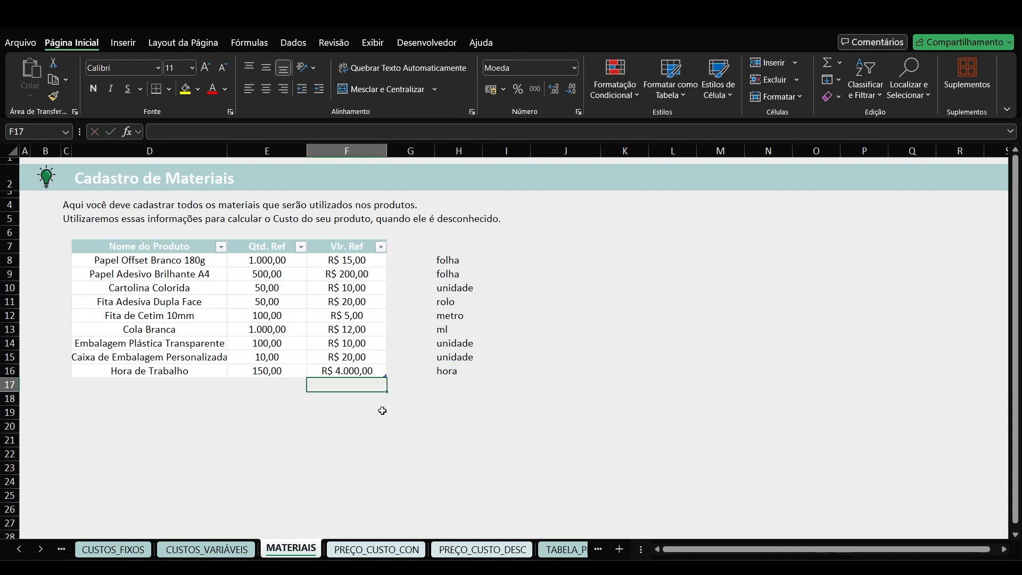
pyautogui.click(499, 551)
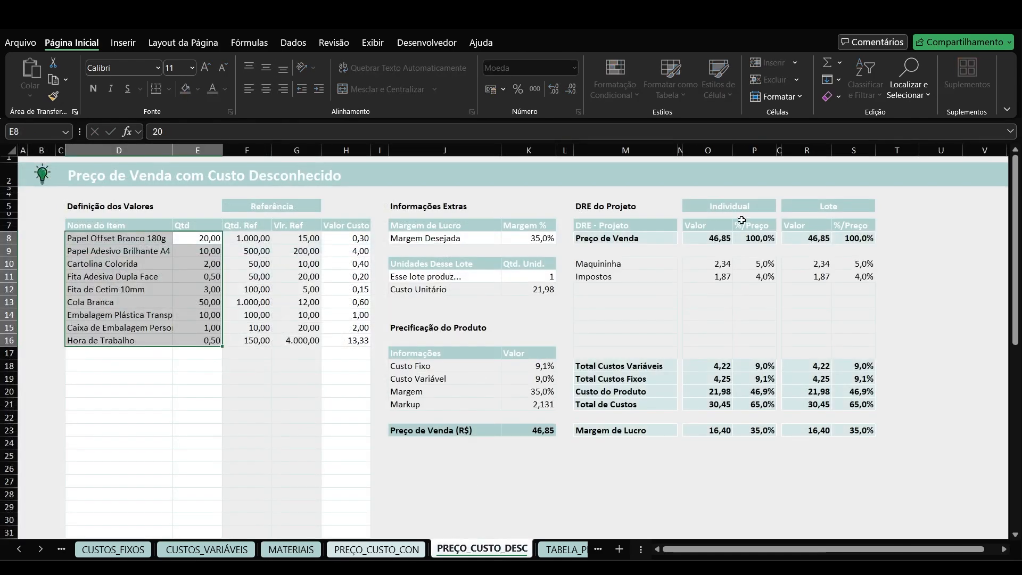
# Compare the registered materials on MATERIAIS with the Papel Adesivo Brilhante A4 item and selling price on PREÇO_CUSTO_DESC
pyautogui.click(286, 546)
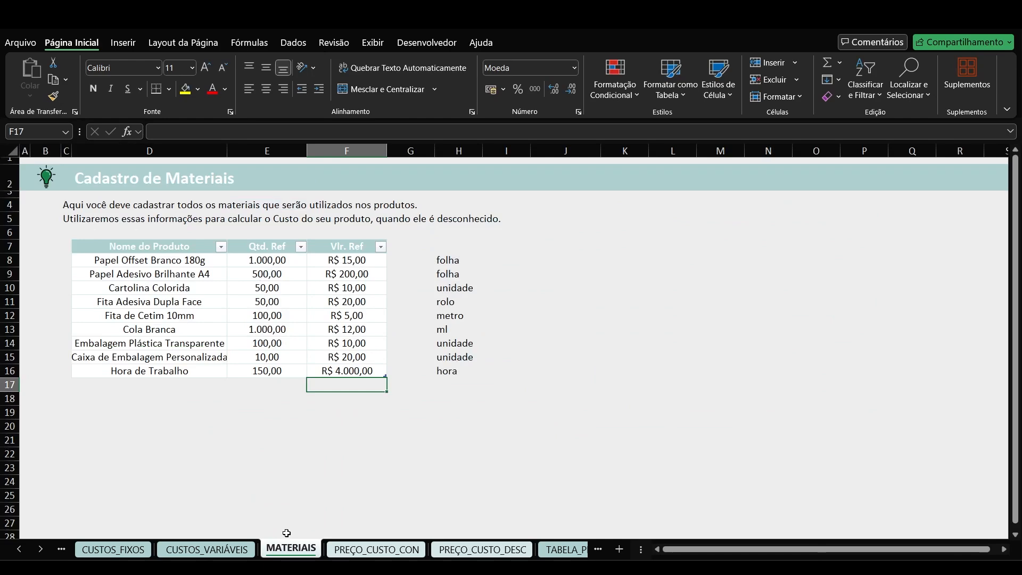
pyautogui.click(510, 555)
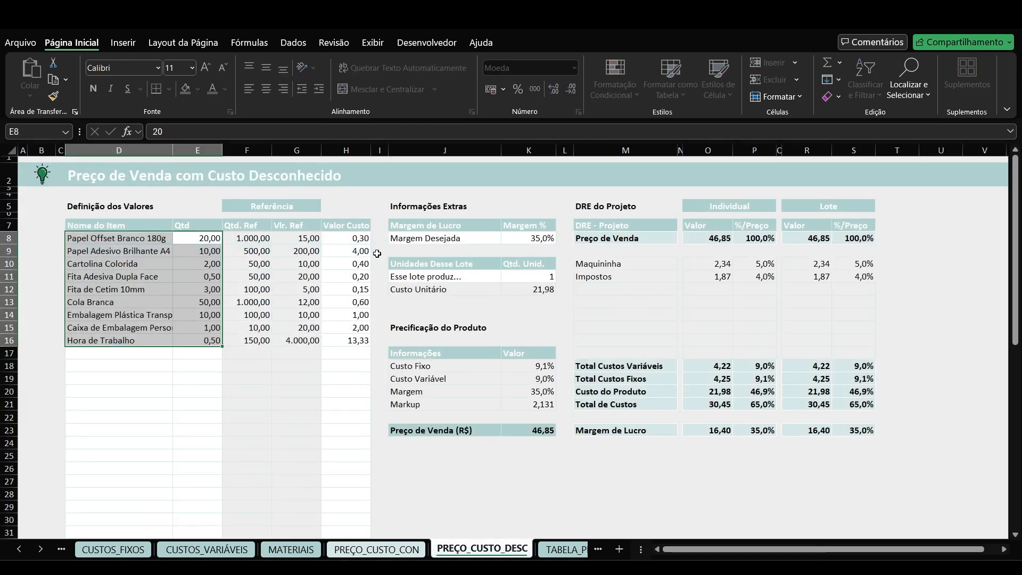
pyautogui.click(127, 250)
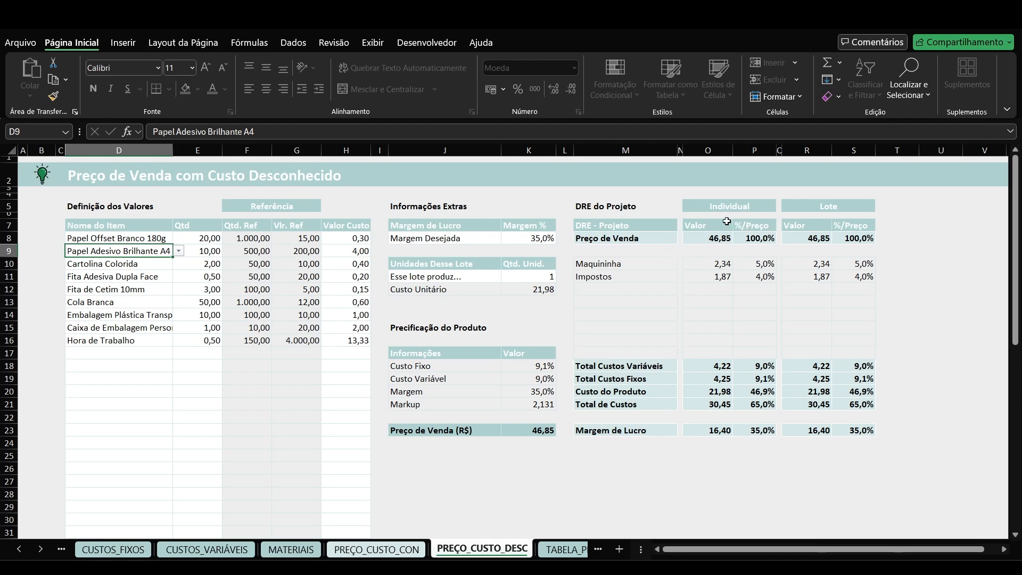
pyautogui.click(291, 548)
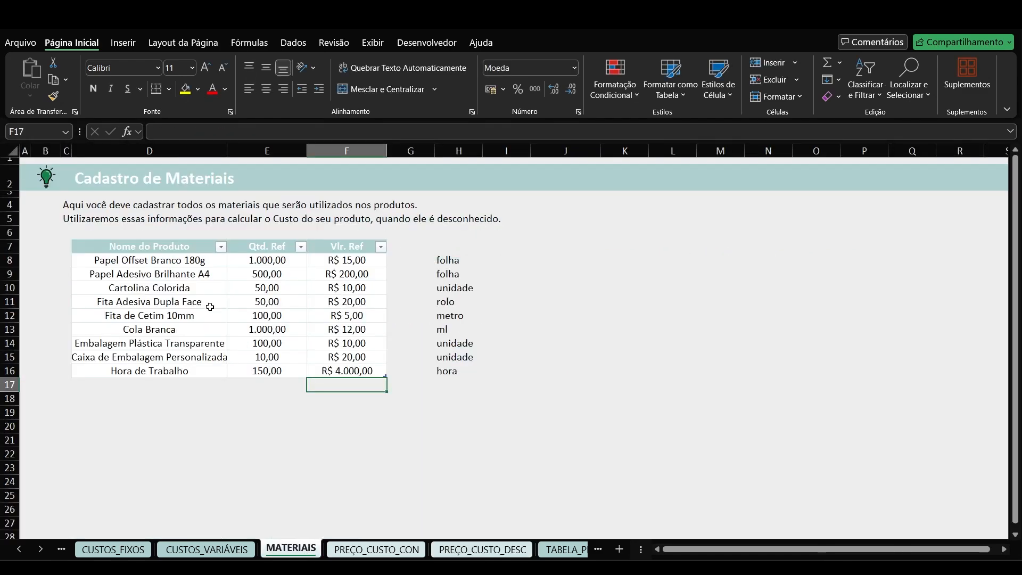
# Set the Vlr. Ref of Papel Adesivo Brilhante A4 to R$ 300 on MATERIAIS, and return to PREÇO_CUSTO_DESC
pyautogui.click(350, 274)
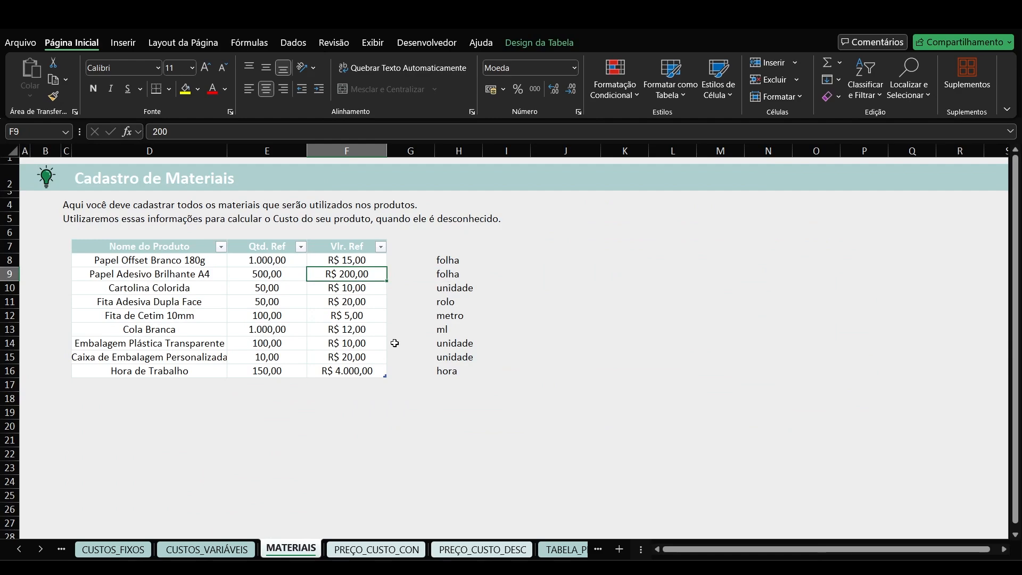
pyautogui.write('300')
pyautogui.press('Return')
pyautogui.click(482, 549)
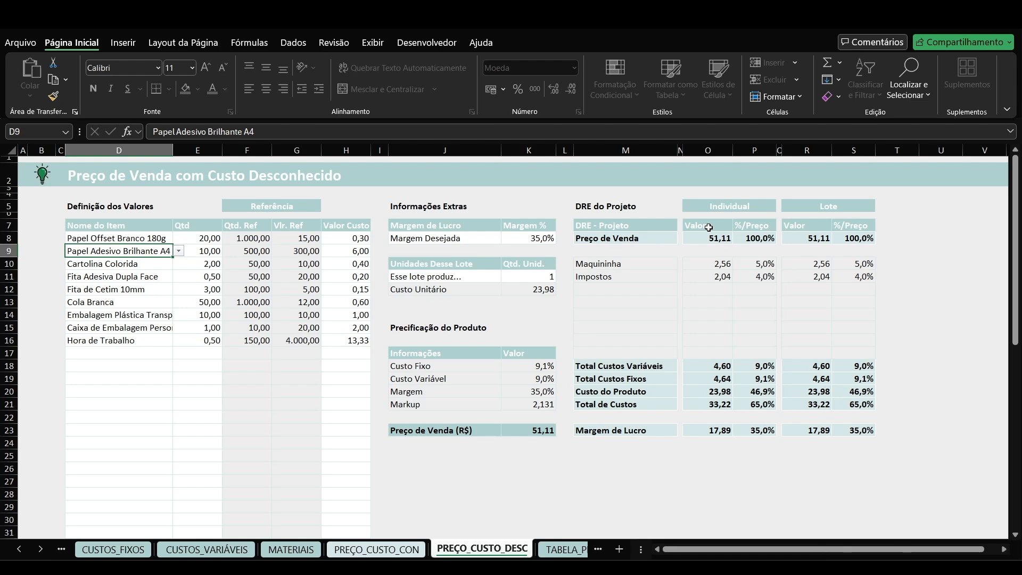
# Look through the workbook's sheet names, from the TABELA_PRECIF sheets back to CUSTOS_FIXOS, keeping PREÇO_CUSTO_DESC open
pyautogui.click(40, 549)
pyautogui.click(40, 548)
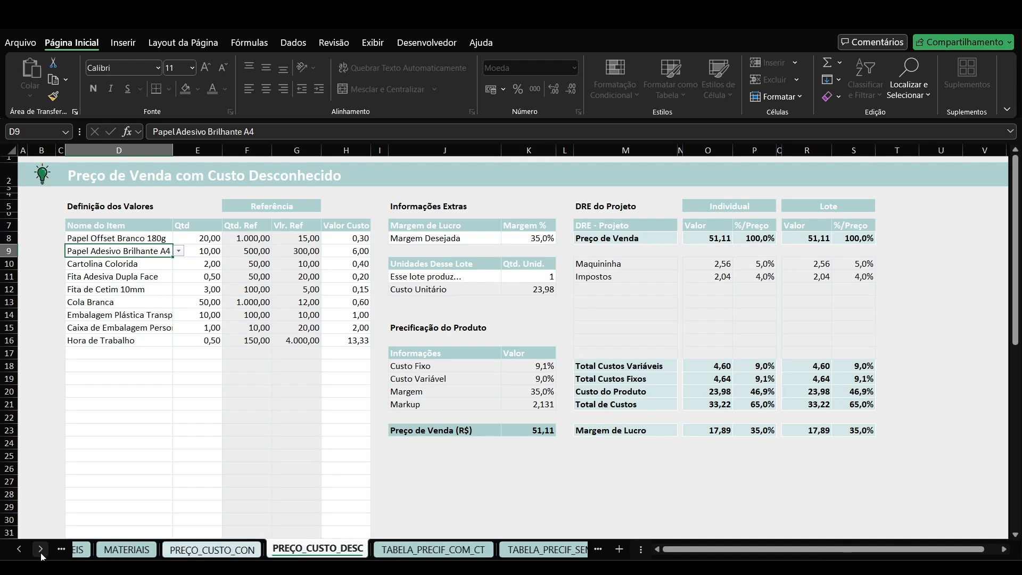
pyautogui.click(40, 548)
pyautogui.click(41, 549)
pyautogui.click(19, 549)
pyautogui.click(18, 549)
pyautogui.click(19, 548)
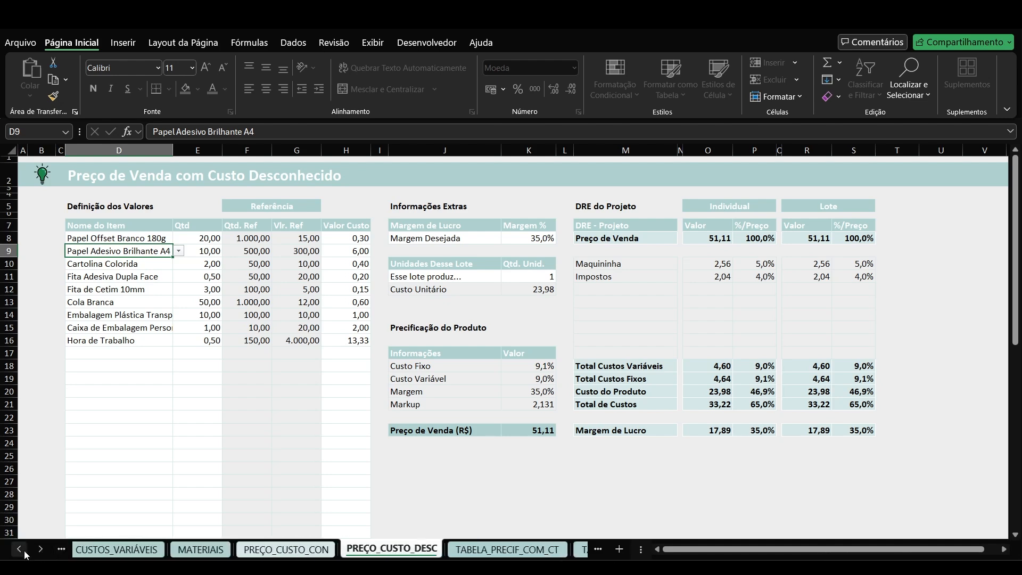
pyautogui.click(18, 549)
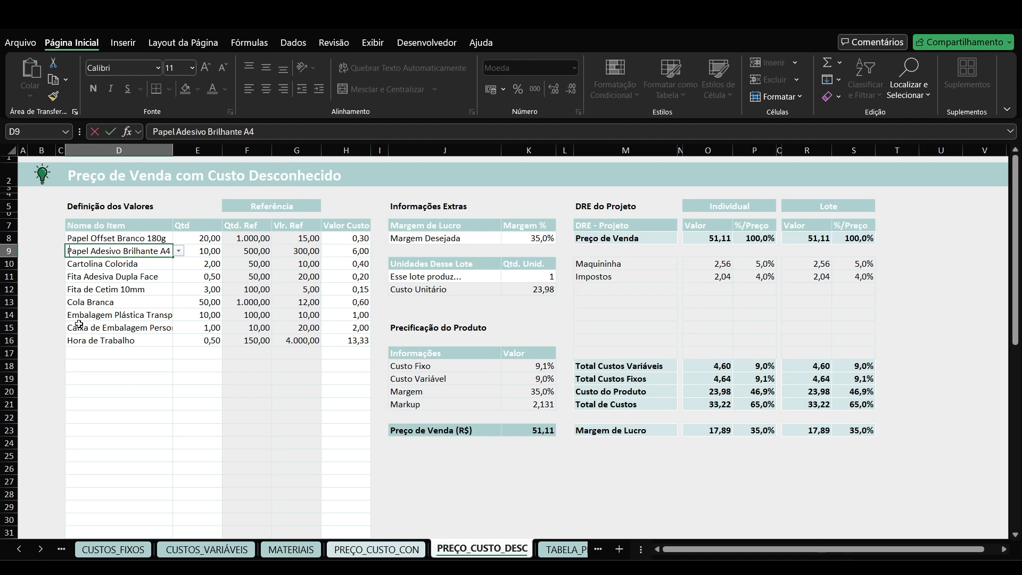
pyautogui.press('Escape')
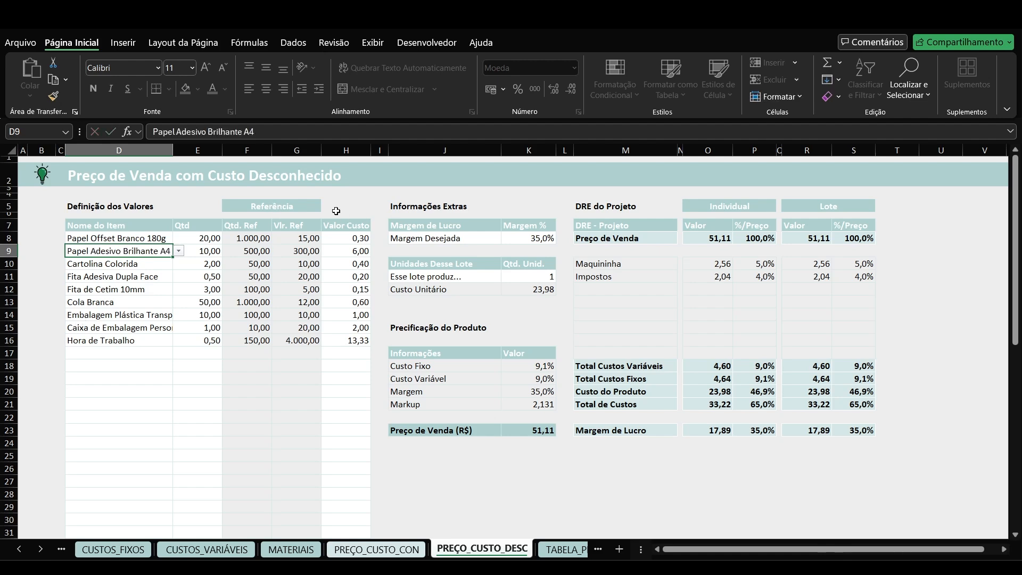